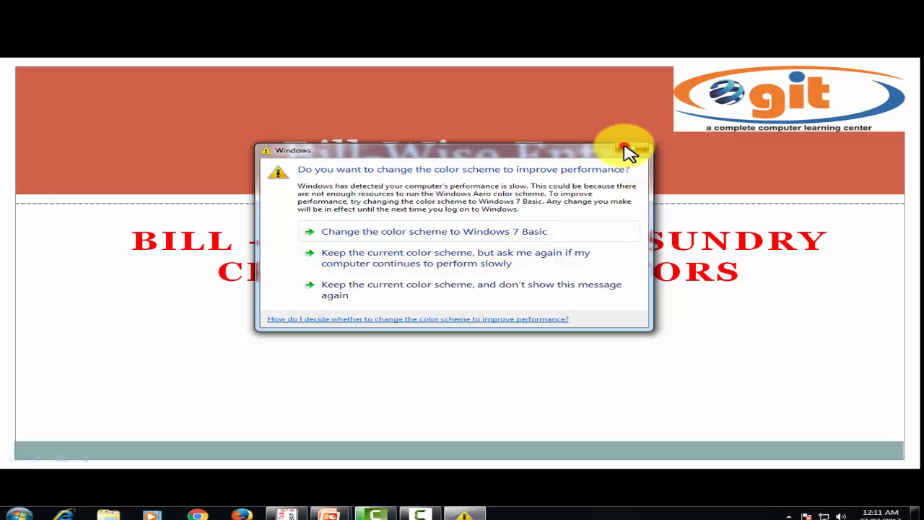
Dismiss the Windows color scheme prompt over the slide show and switch to Tally.ERP 9.
click(628, 151)
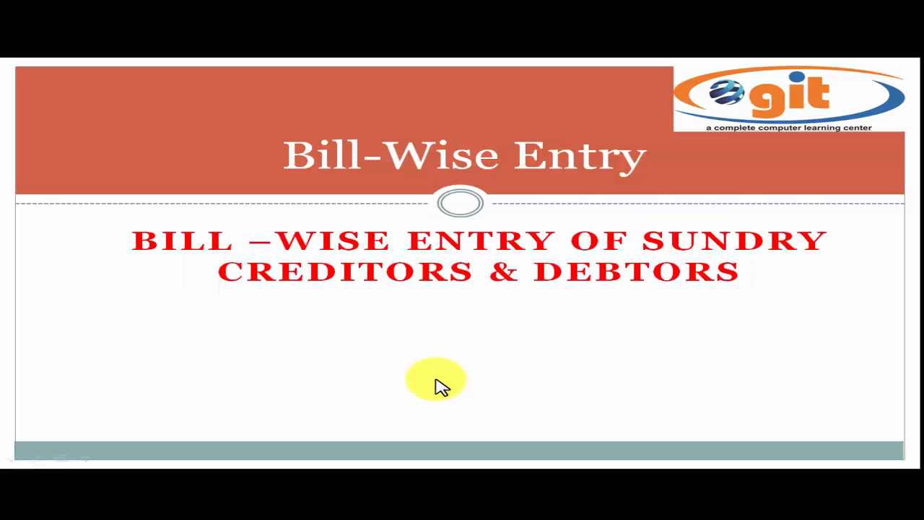
key(alt+Tab)
key(Tab)
key(Tab)
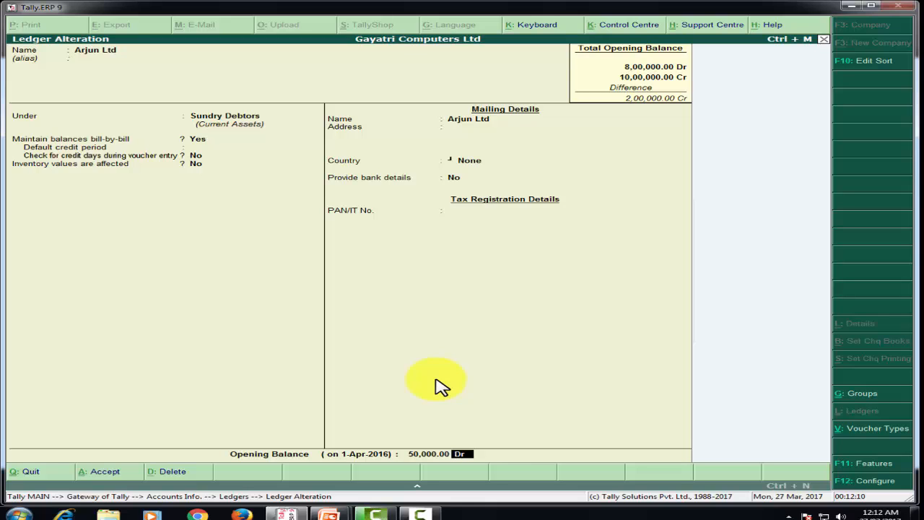
Quit the Arjun Ltd ledger alteration without saving and return to the Ledgers menu.
key(Escape)
key(y)
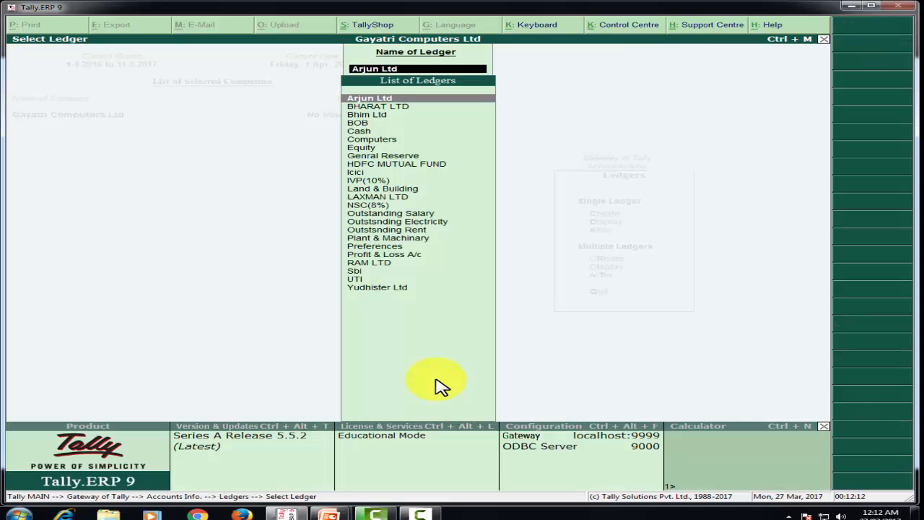
key(Escape)
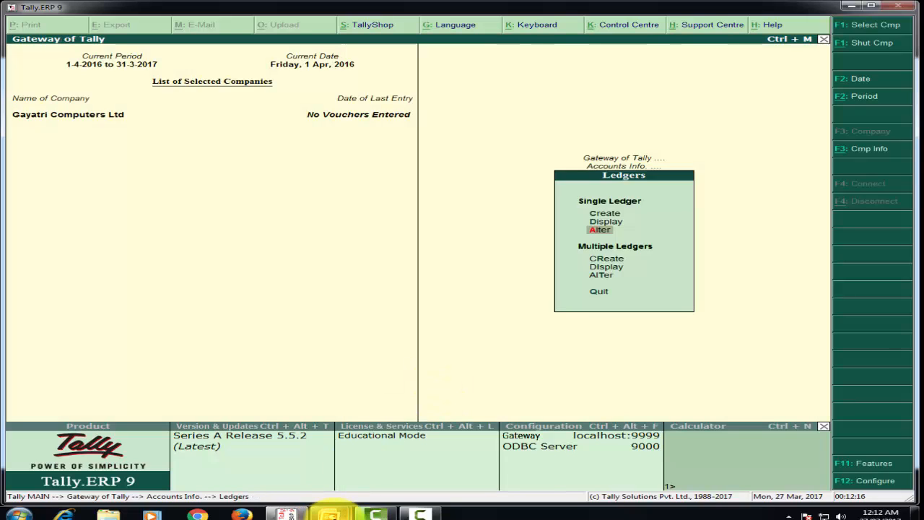
Switch to the PowerPoint presentation and examine the sundry creditor and debtor bill tables on slide 15, including Ram Ltd's first bill.
mouse_move(349, 498)
click(289, 478)
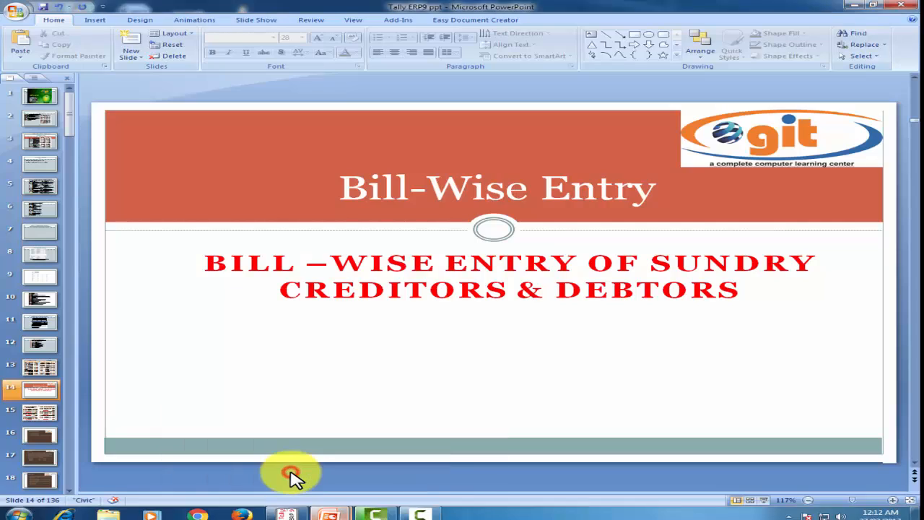
scroll(296, 478, down, 3)
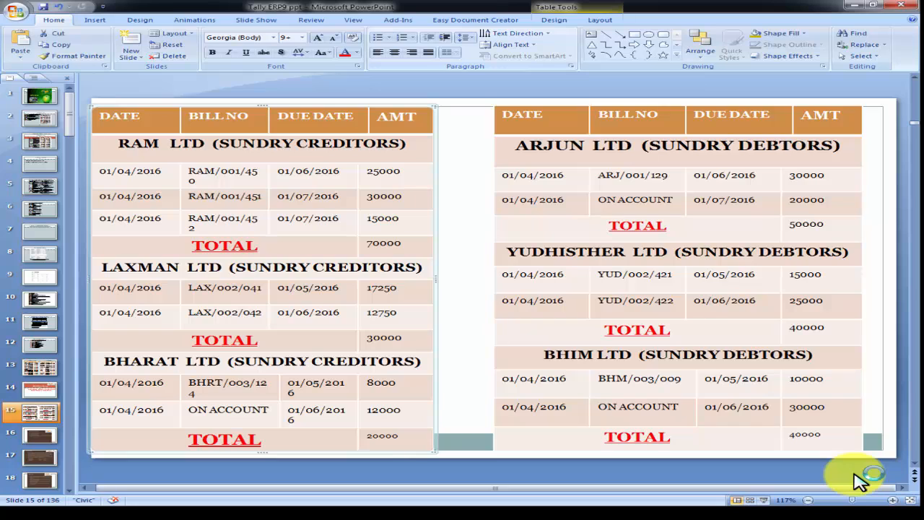
click(121, 144)
drag(121, 144, 205, 143)
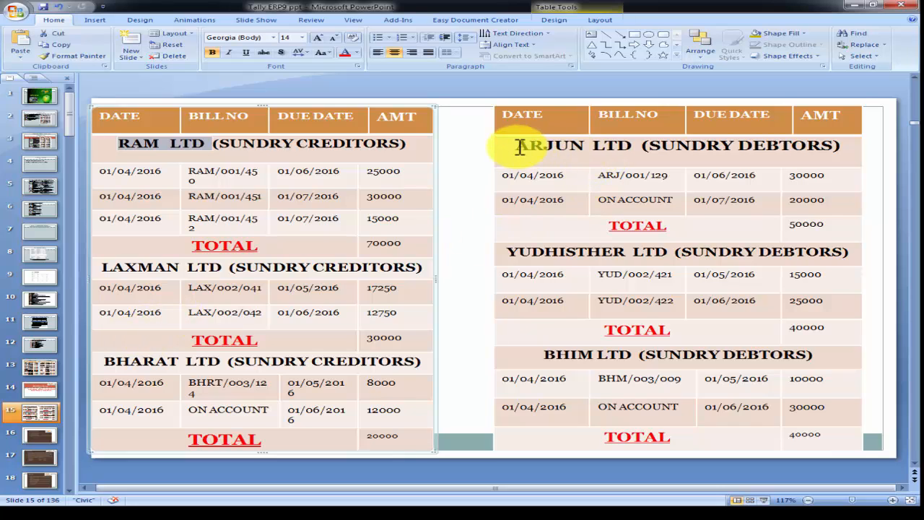
drag(515, 147, 633, 148)
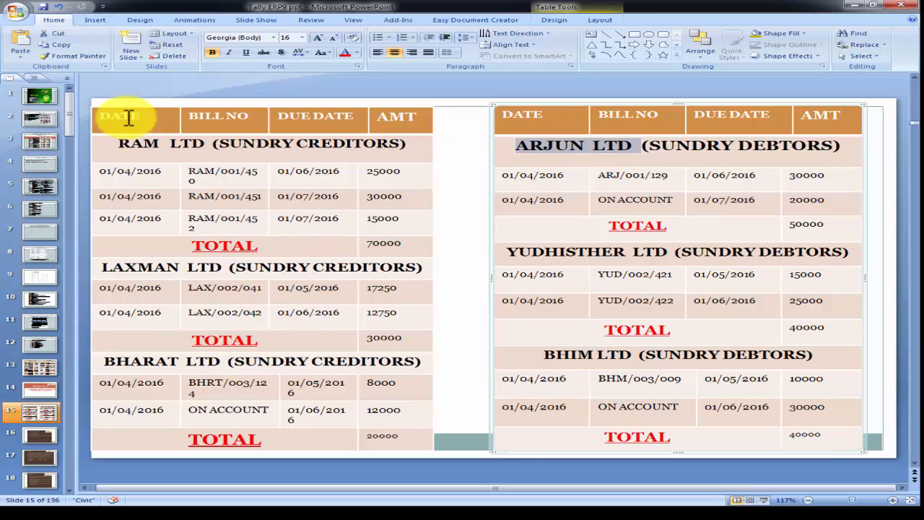
click(124, 175)
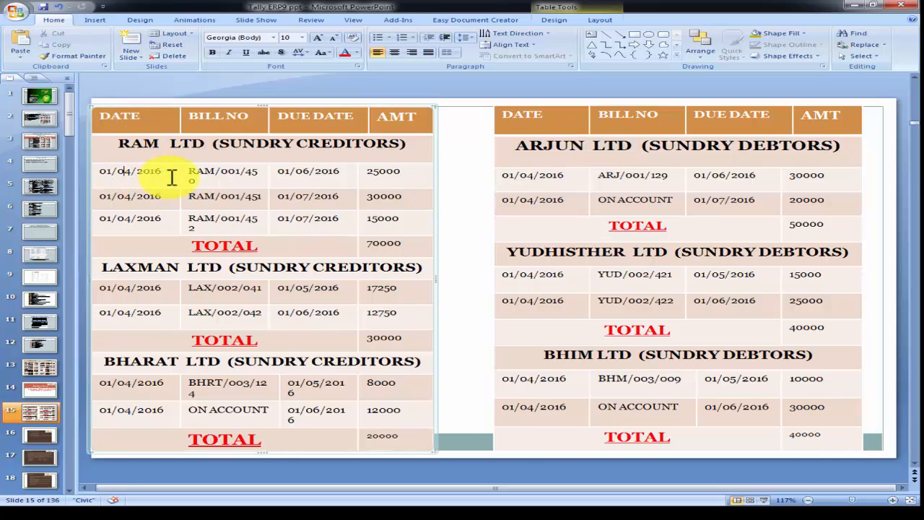
click(204, 178)
drag(180, 176, 166, 165)
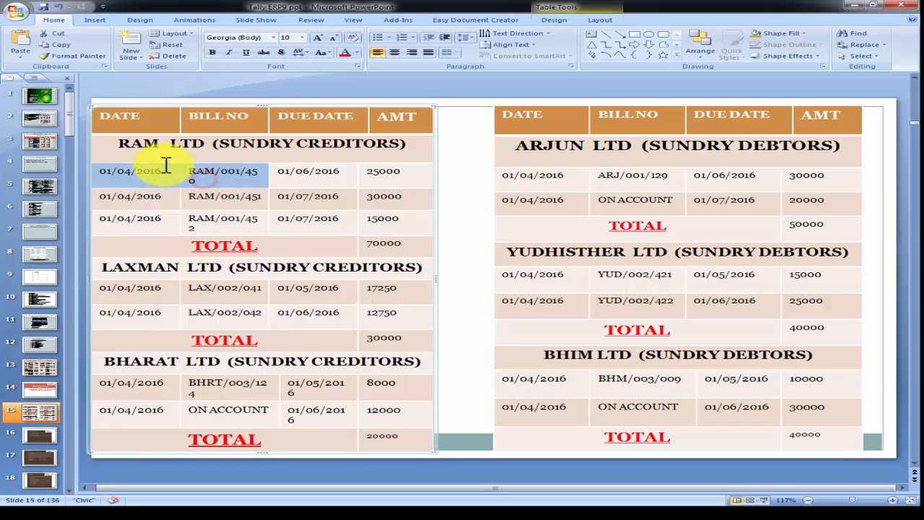
click(293, 177)
double_click(273, 173)
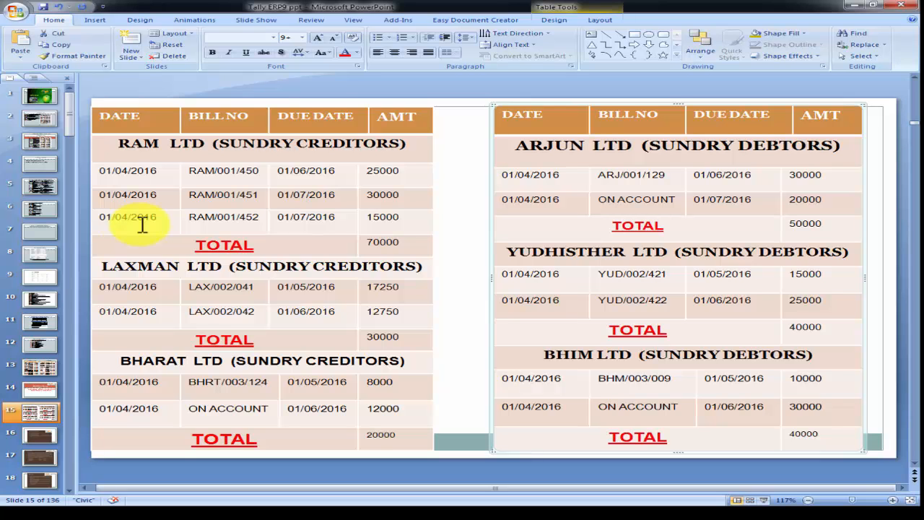
Switch back to Tally.ERP 9 and open the ledger selection list for altering a single ledger.
key(alt+Tab)
key(alt+Tab)
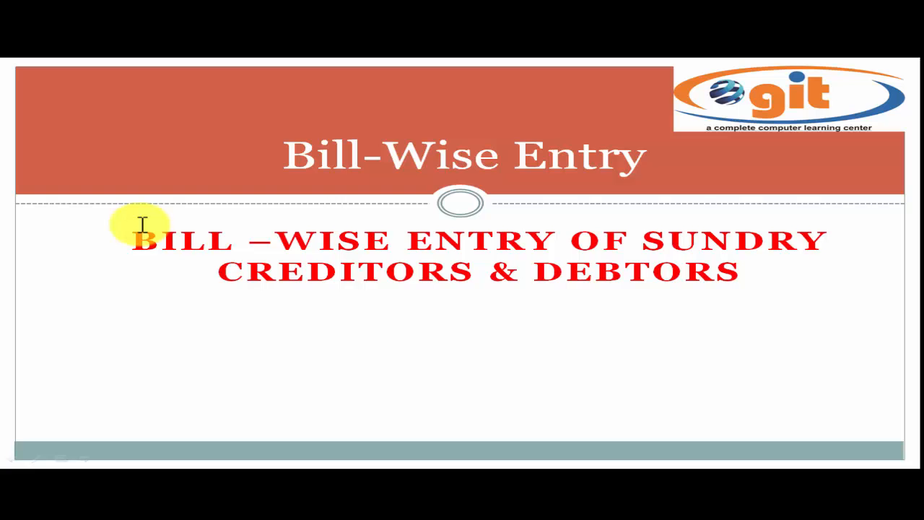
key(alt+Tab)
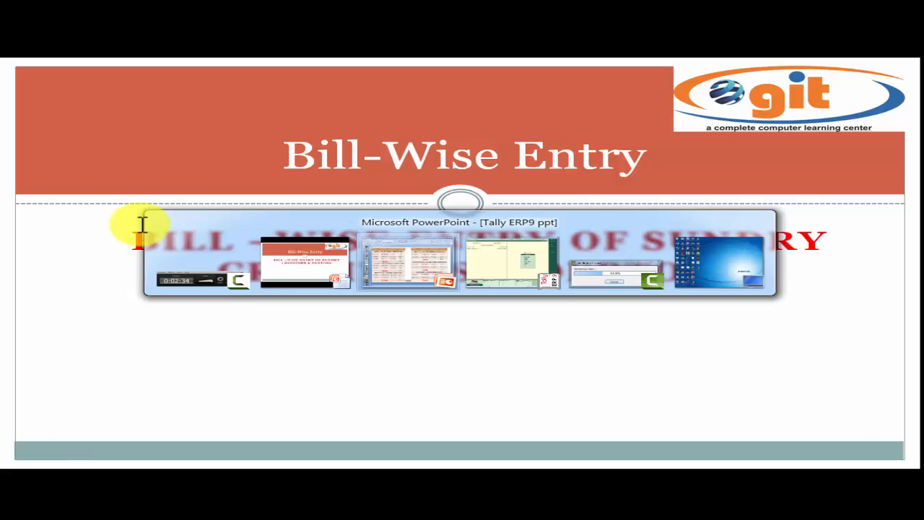
key(alt+Tab)
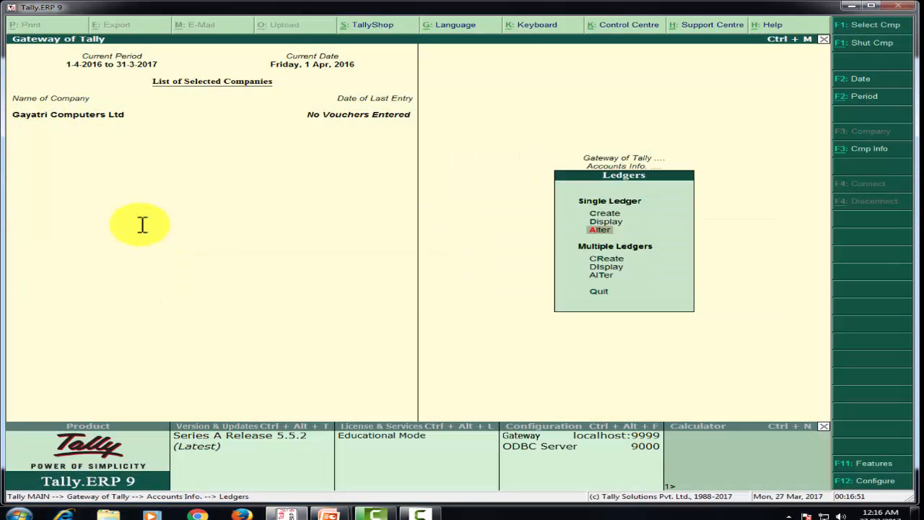
key(Up)
key(Up)
key(Up)
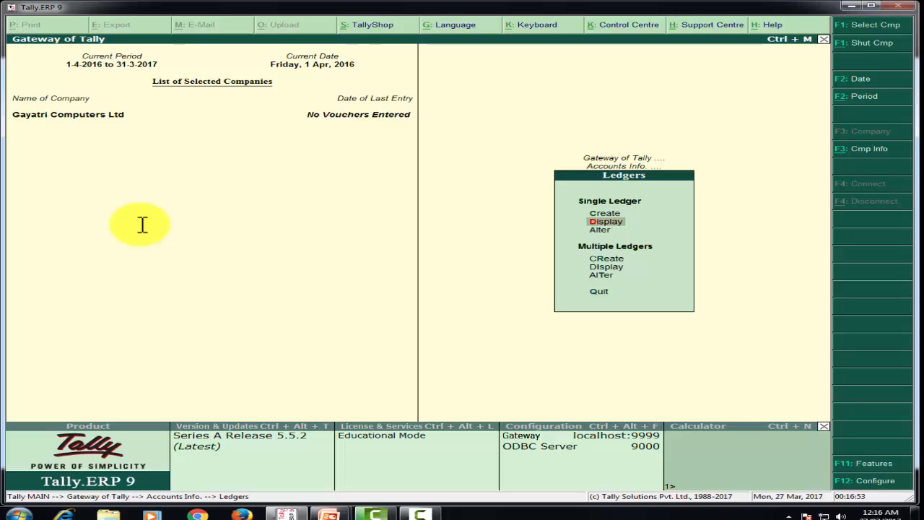
key(Down)
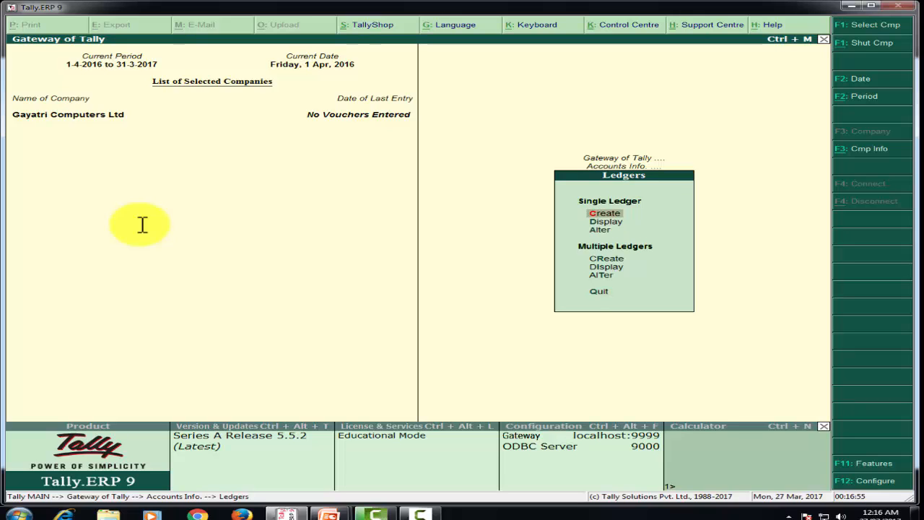
key(Down)
key(Down)
key(Return)
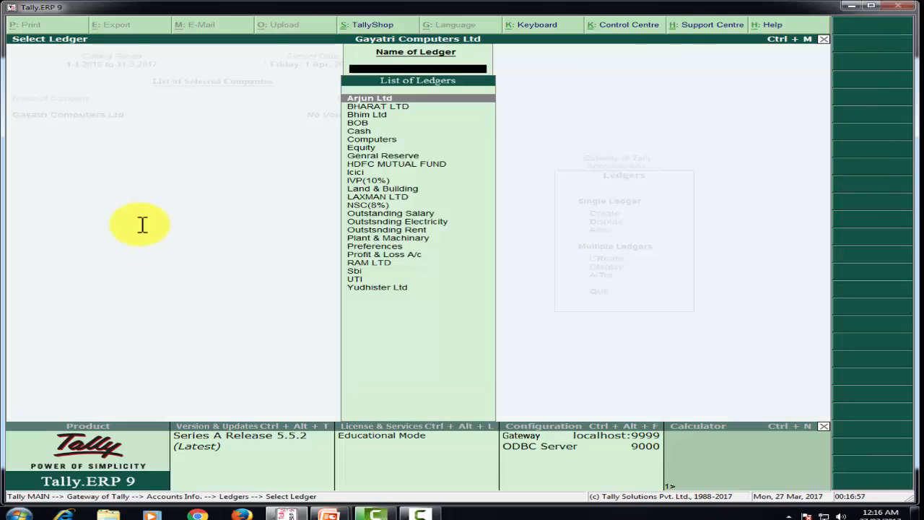
Open the RAM LTD ledger for alteration.
key(Down)
key(Down)
key(Down)
key(Down)
key(Down)
key(Down)
key(Down)
key(Down)
key(Down)
key(Down)
key(Down)
key(Down)
key(Down)
key(Down)
key(Down)
key(Down)
key(Down)
key(Down)
key(Down)
key(Down)
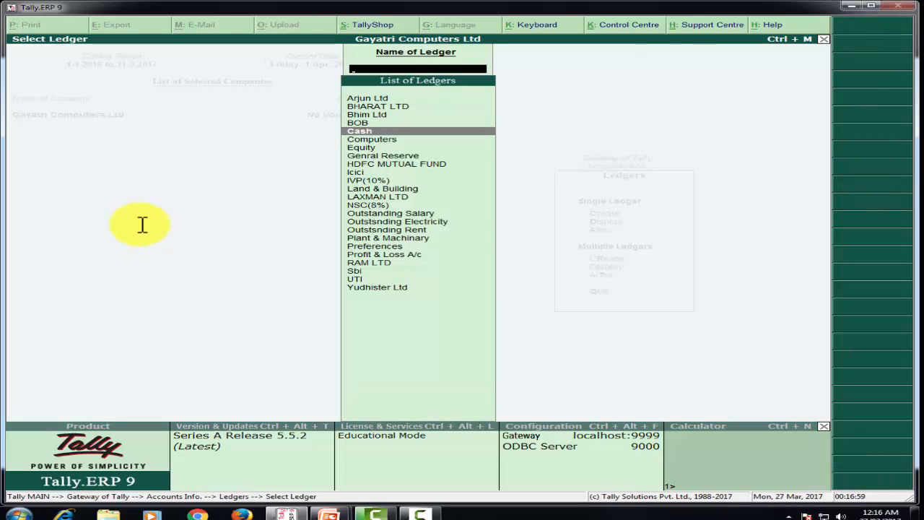
key(Up)
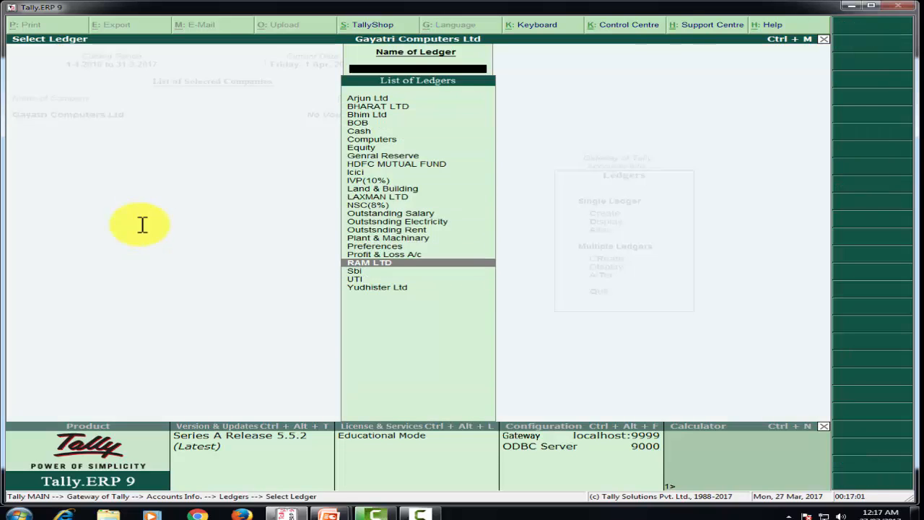
key(Return)
Set Maintain balances bill-by-bill to Yes for RAM LTD, keep its remaining details, and proceed to the bill-wise breakup.
key(Return)
key(Return)
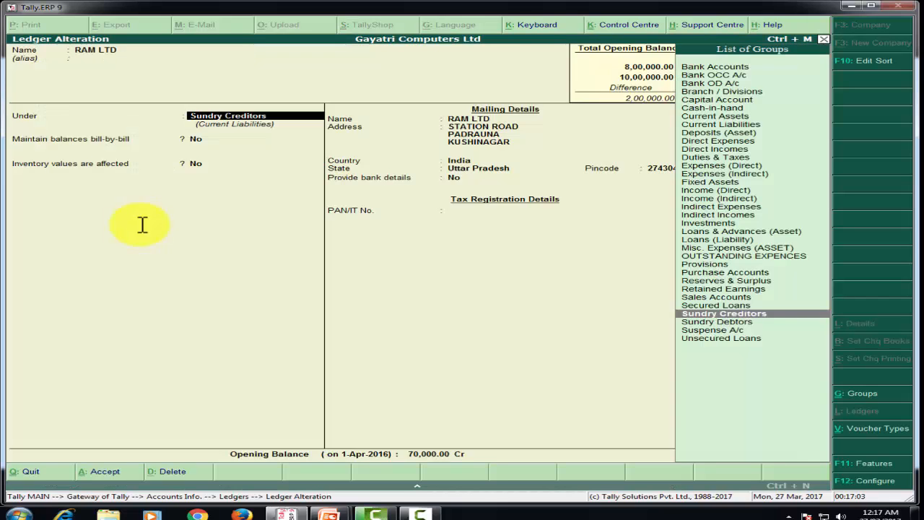
key(Return)
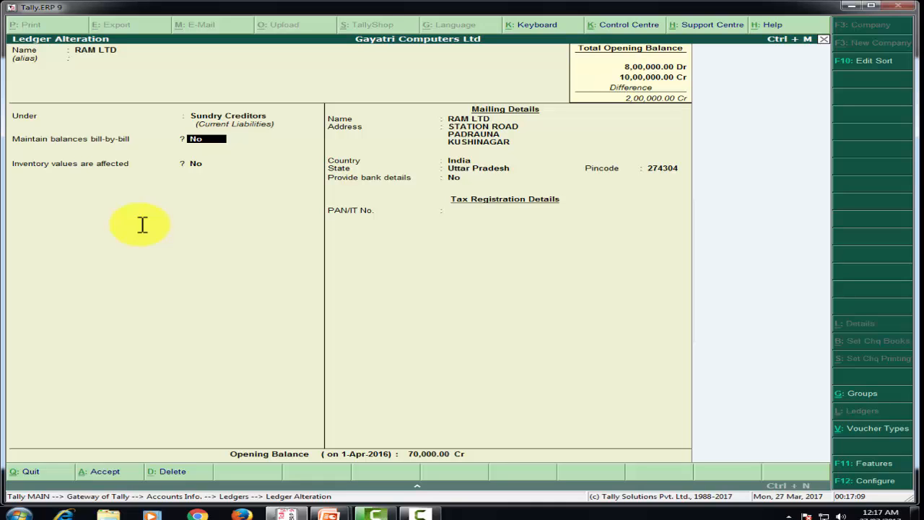
key(y)
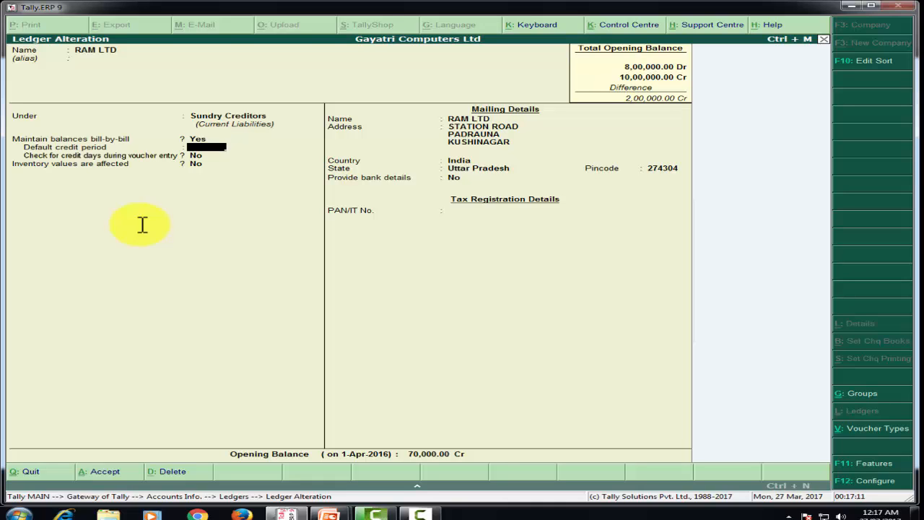
key(Return)
key(Return)
key(Return)
key(Return)
key(Return)
key(Return)
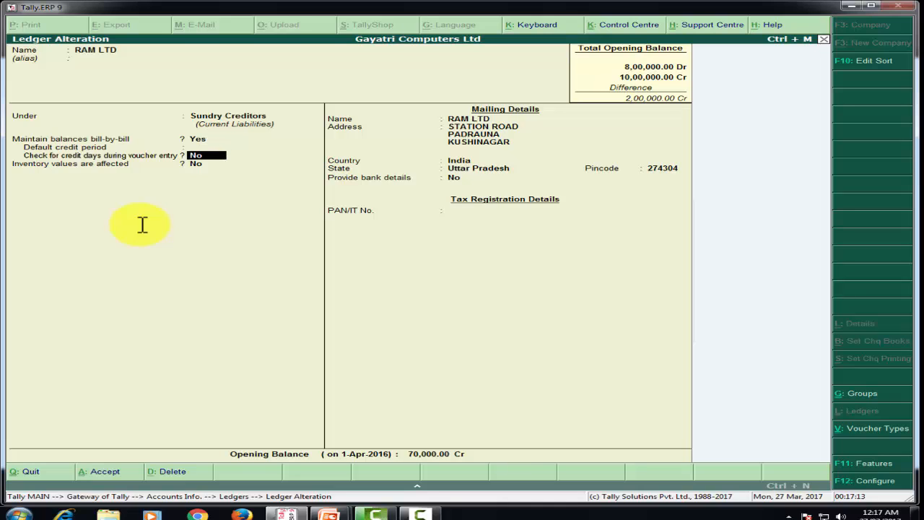
key(Return)
key(Return)
key(Return)
key(Return)
key(Return)
key(Return)
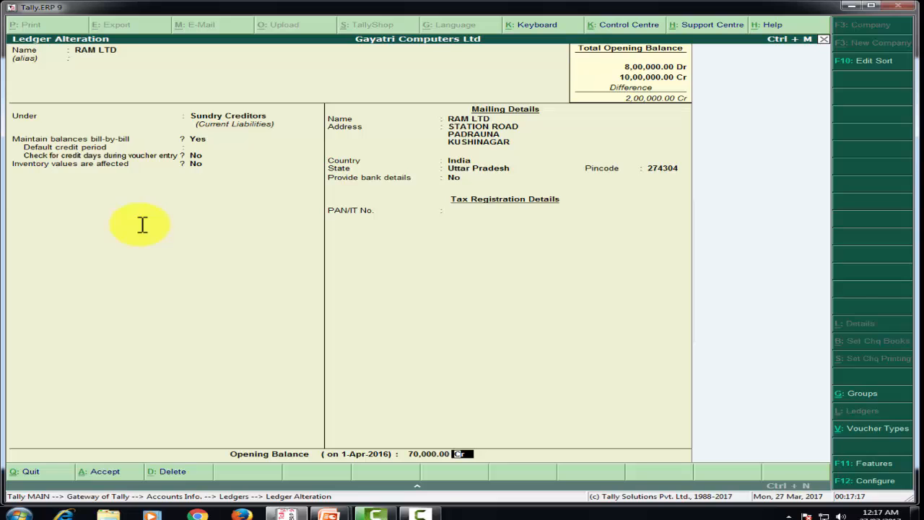
key(Return)
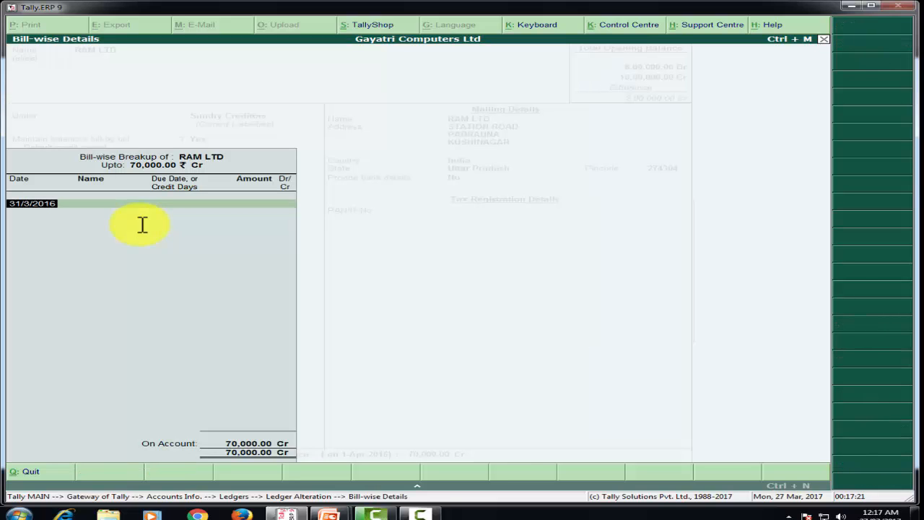
Enter 1/4/2015 as the date of the first bill in RAM LTD's bill-wise breakup.
text(01)
text(-04)
key(Return)
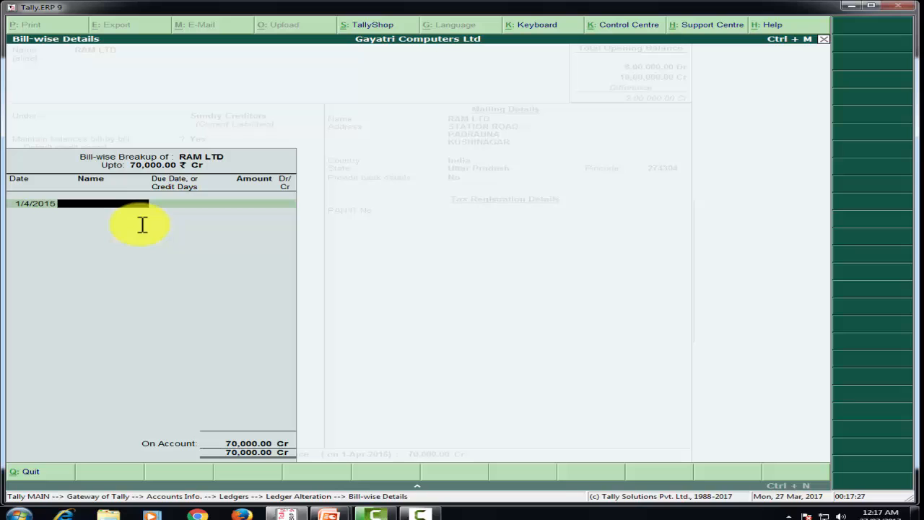
Try to change the first bill's date to 01/04/2016, and re-enter it as 1/4/2015.
key(BackSpace)
text(01/04/2016)
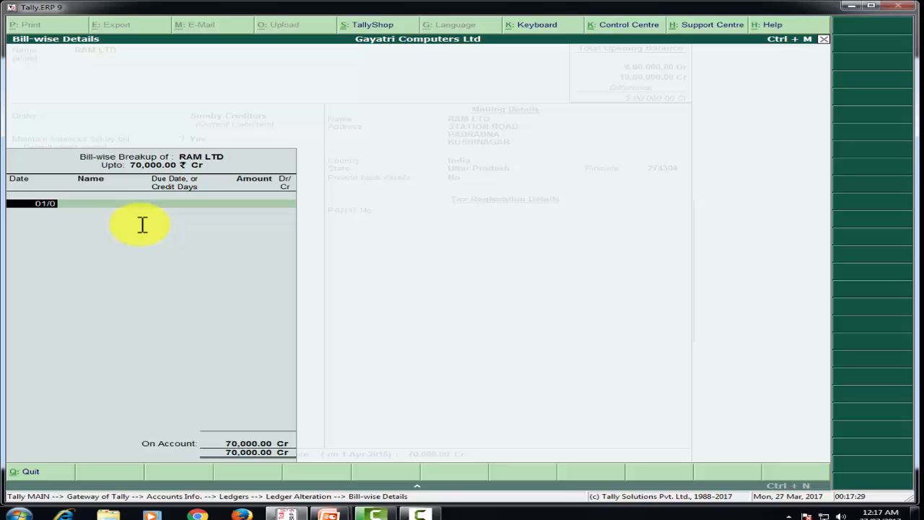
key(Return)
key(Delete)
key(Delete)
key(Delete)
key(Delete)
key(Delete)
key(Delete)
key(Delete)
text(1/4/2015)
key(Return)
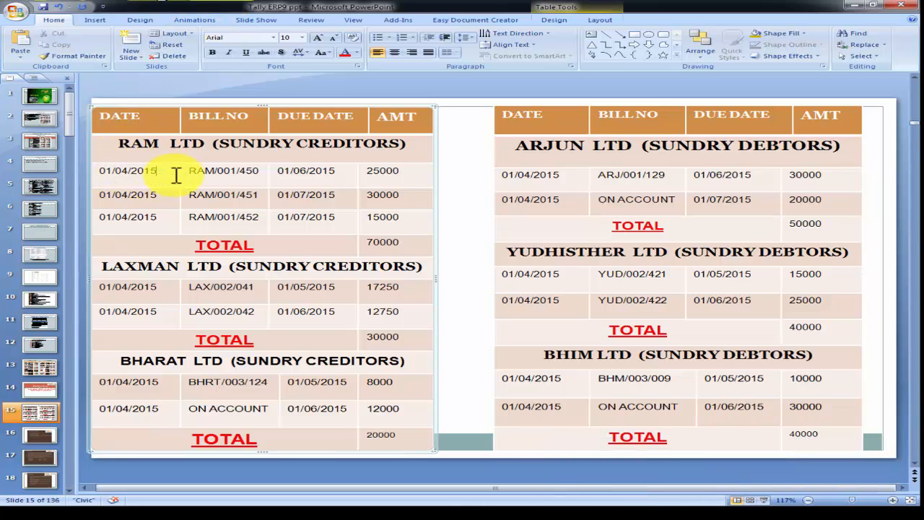
Check the bill number, due date and amount of Ram Ltd's first bill on the slide, and return to Tally.ERP 9.
drag(190, 172, 396, 170)
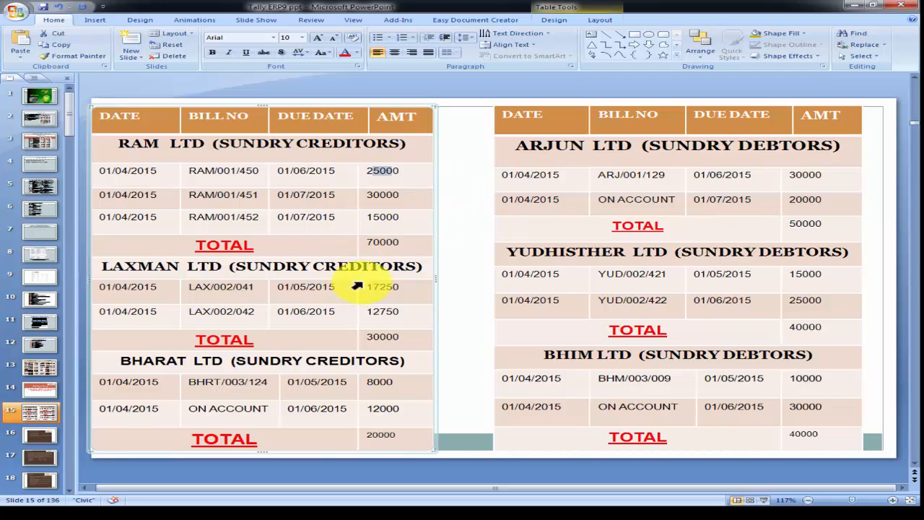
key(alt+Tab)
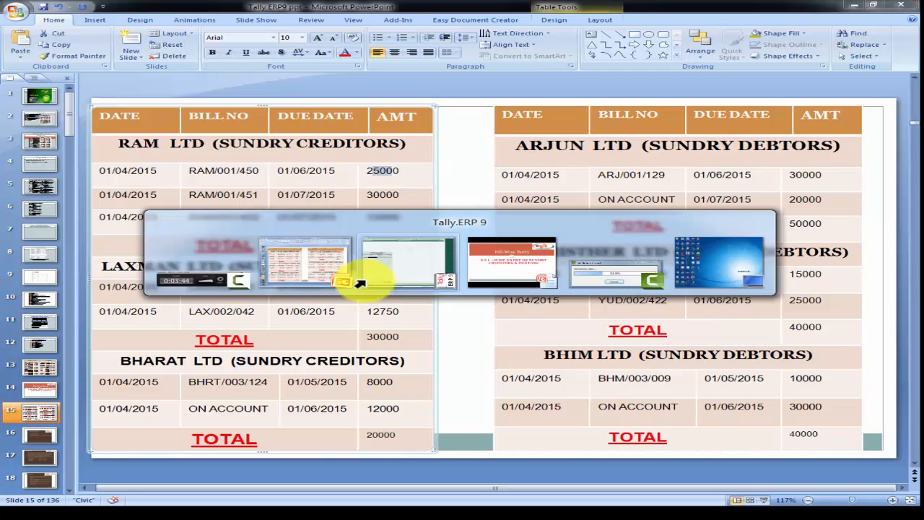
key(alt+Tab)
key(alt+Tab)
key(alt+Tab)
key(alt+Tab)
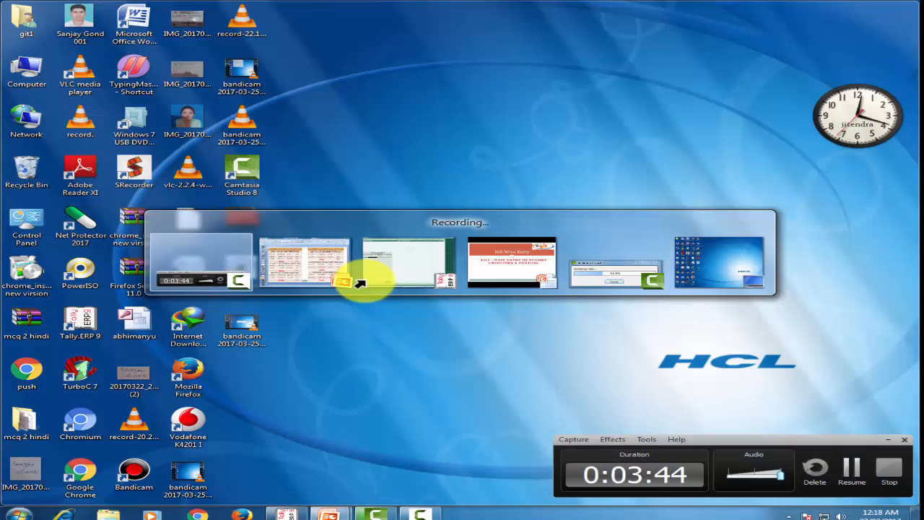
key(alt+Tab)
key(alt+Tab)
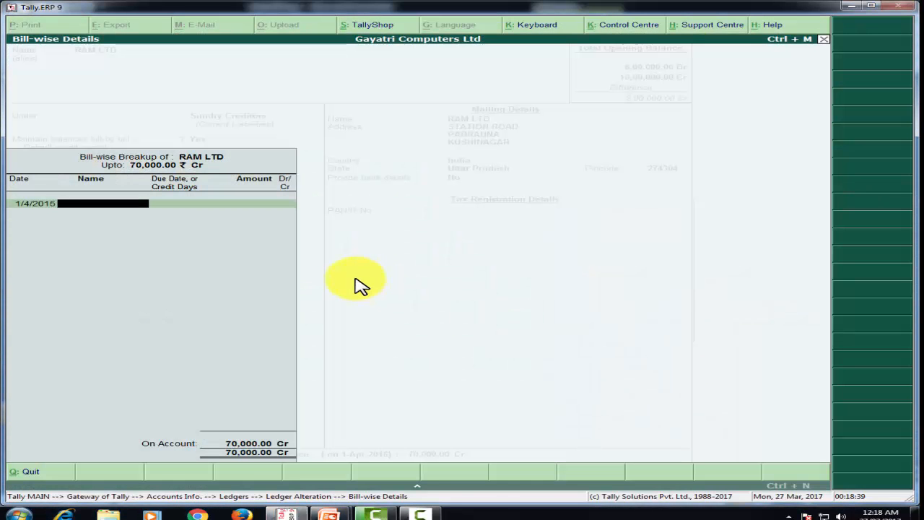
Complete the first bill line with name RAM/001/450, due date 1-Apr-2015 and amount 25,000 Cr.
text(RAM/001/450)
key(Return)
key(Return)
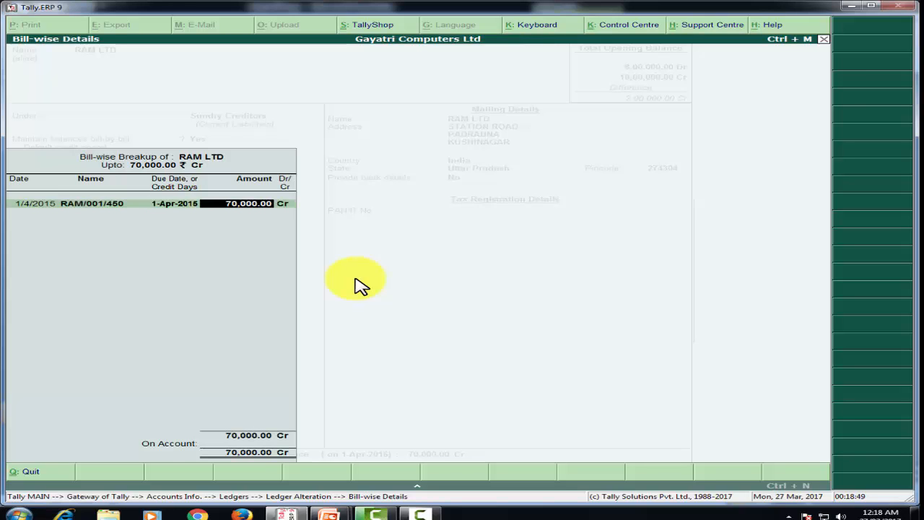
text(25000)
key(Return)
key(Return)
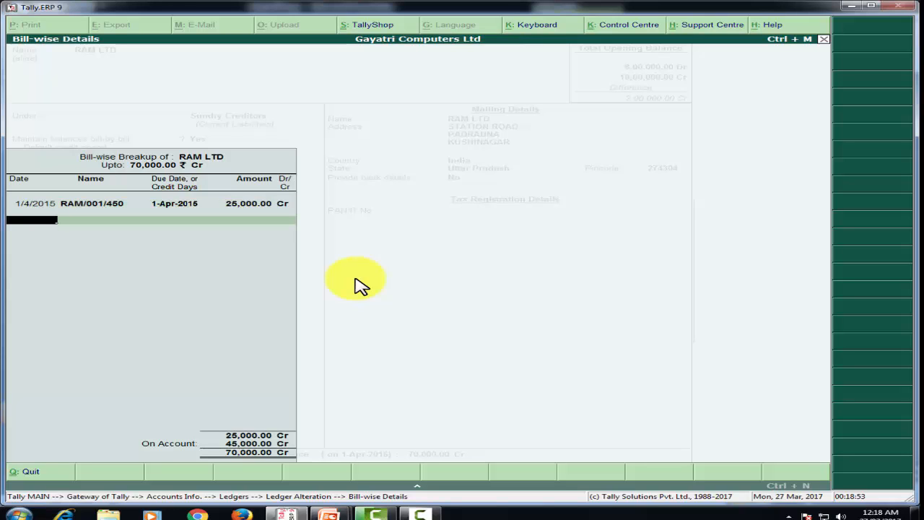
Enter RAM LTD's second bill with date 1/4/2015, name RAM/001/451, due date 1-Jun-2015 and amount 30,000 Cr.
text(01/04)
key(Return)
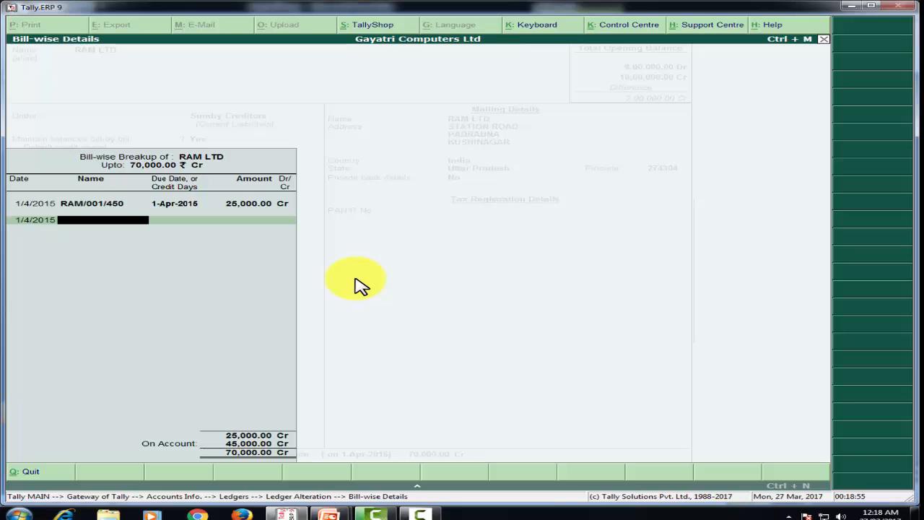
text(RAM/001/45)
key(Return)
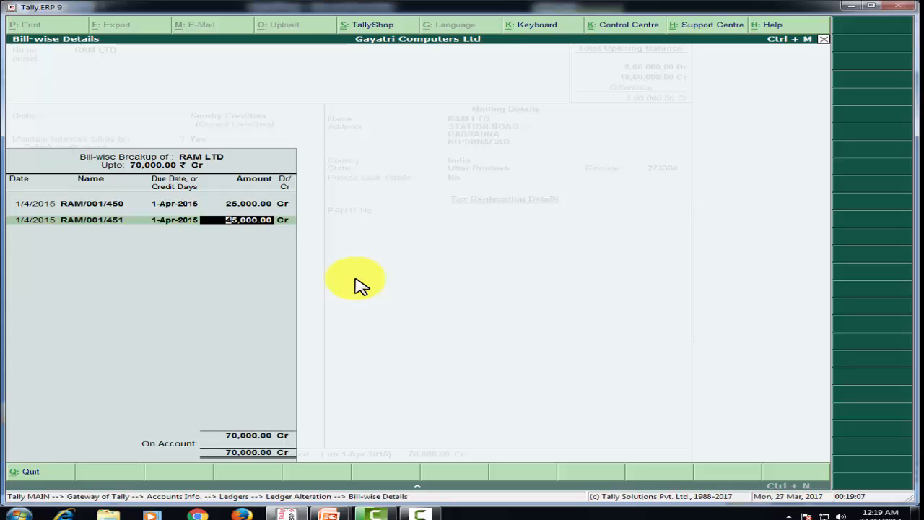
key(BackSpace)
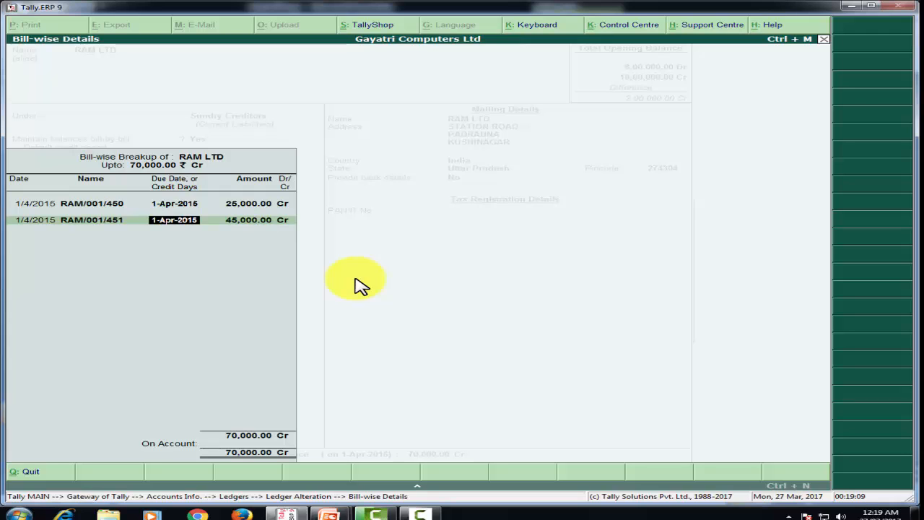
text(01/06)
key(Return)
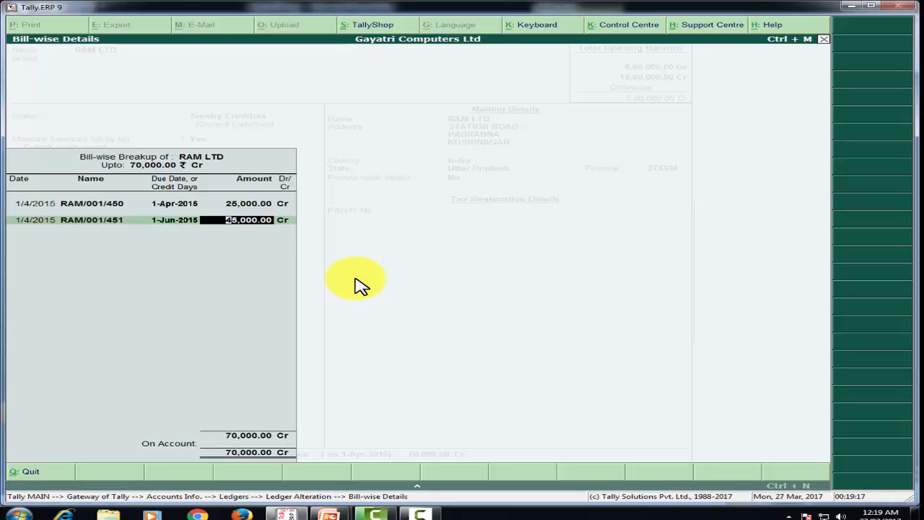
text(30,000)
key(Return)
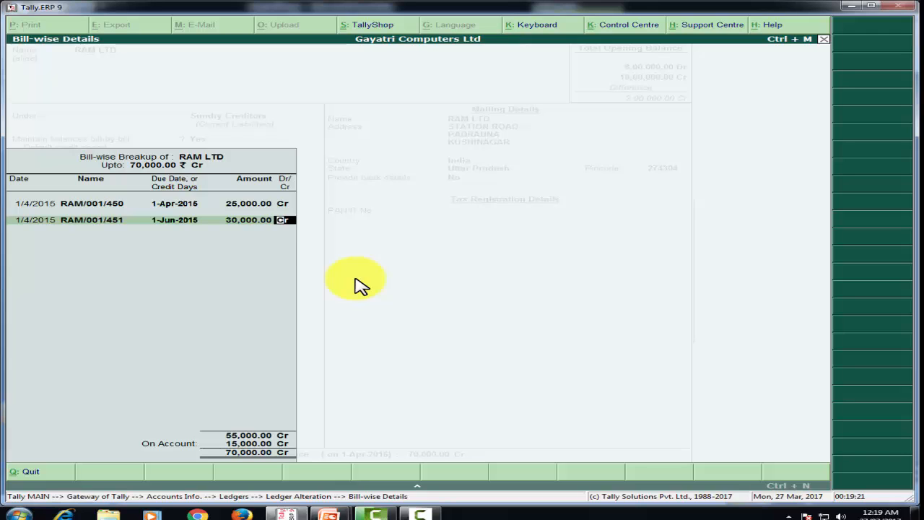
key(Return)
Enter RAM LTD's third bill with date 1/4/2015, name RAM/001/452, due date 1-Jul-2015 and amount 15,000 Cr.
text(1-4-15)
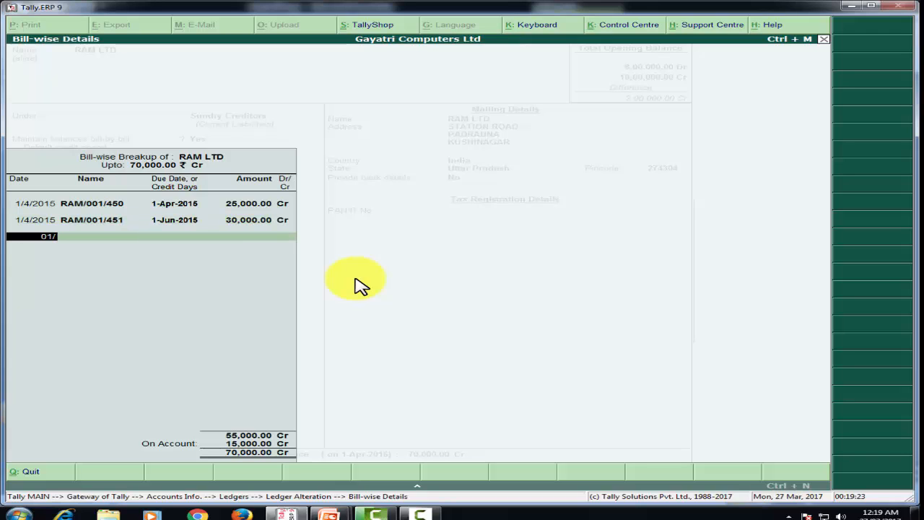
key(Return)
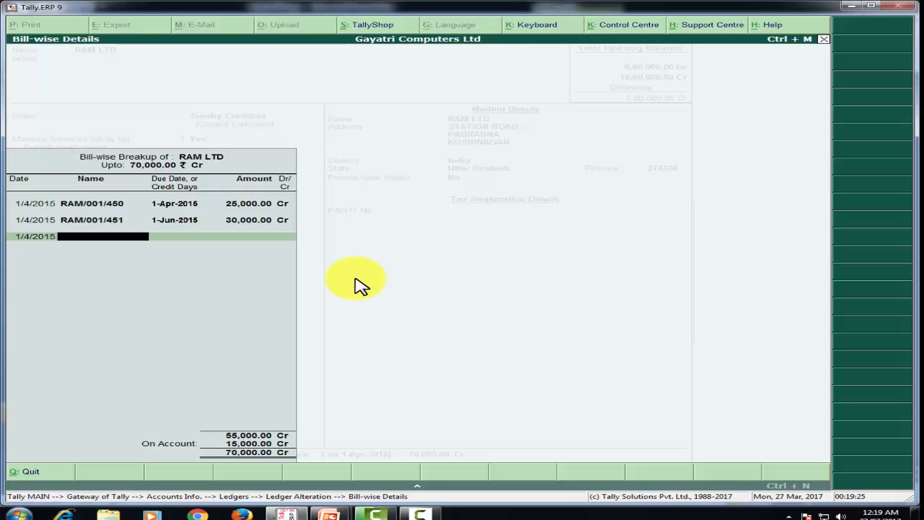
text(RAM/001/452)
key(Return)
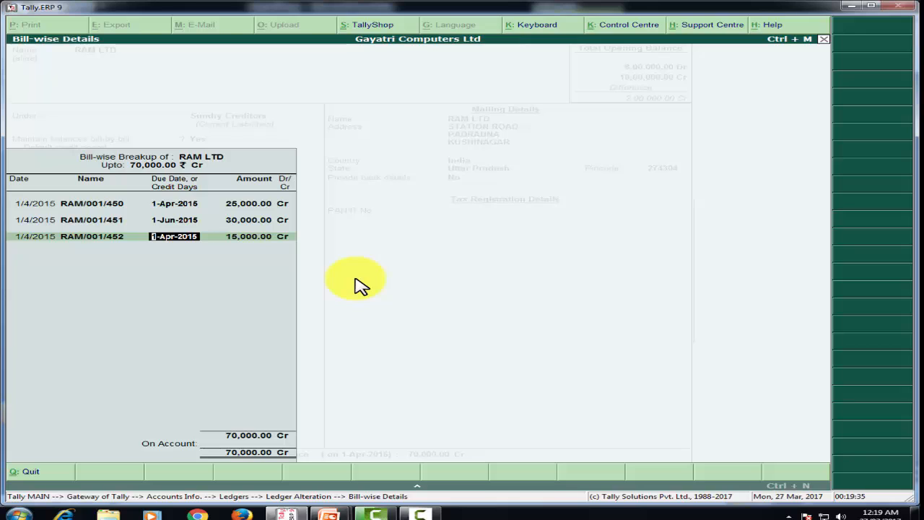
text(01/07)
key(Return)
key(Return)
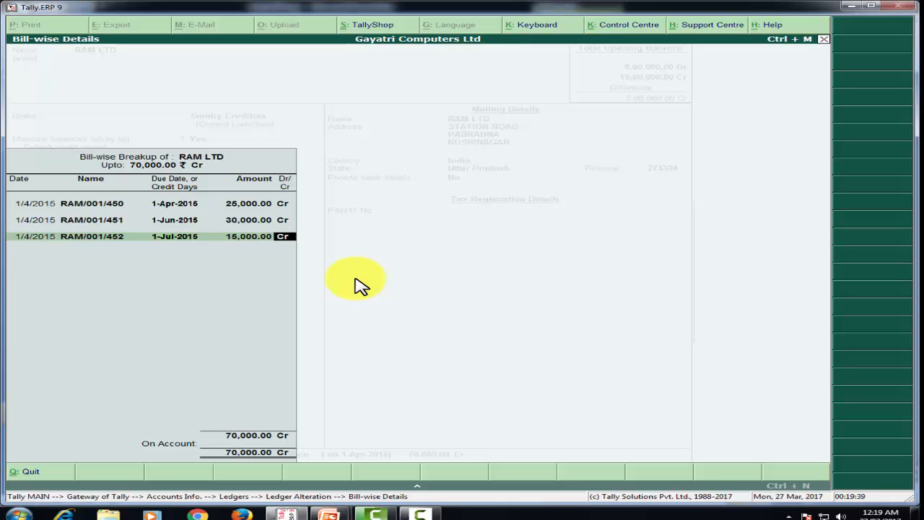
Change the due date of bill RAM/001/450 to 1-May-2015.
click(191, 205)
text(01/)
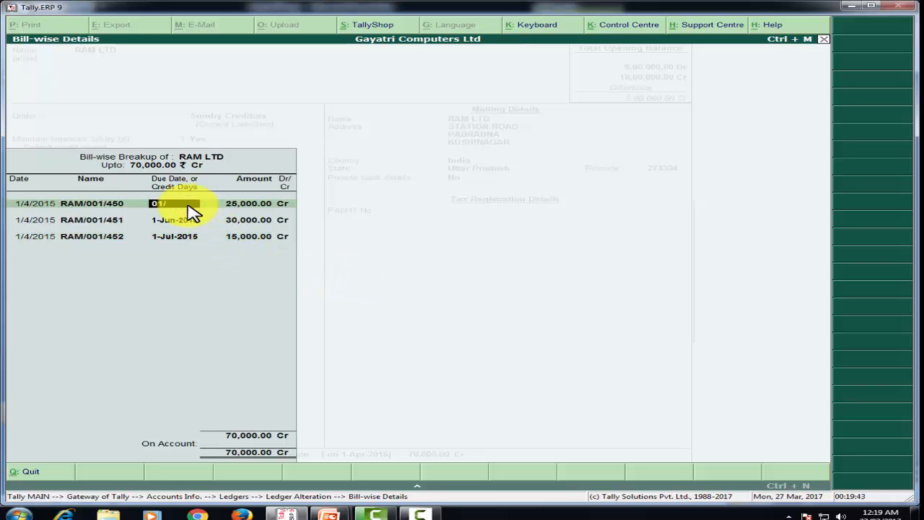
text(05)
key(Return)
key(Return)
key(Return)
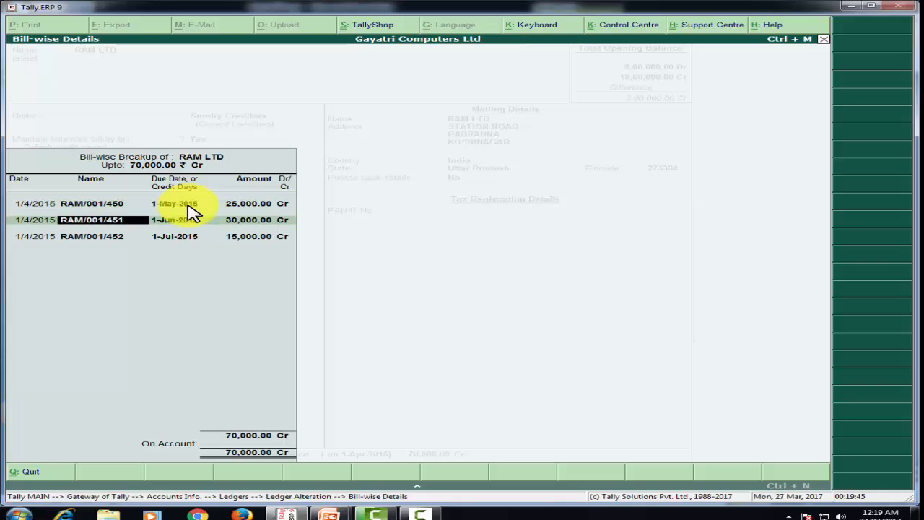
Accept the remaining bill lines of RAM LTD's breakup and save the altered ledger.
key(Return)
key(Return)
key(Return)
key(Return)
key(Return)
key(Return)
key(Return)
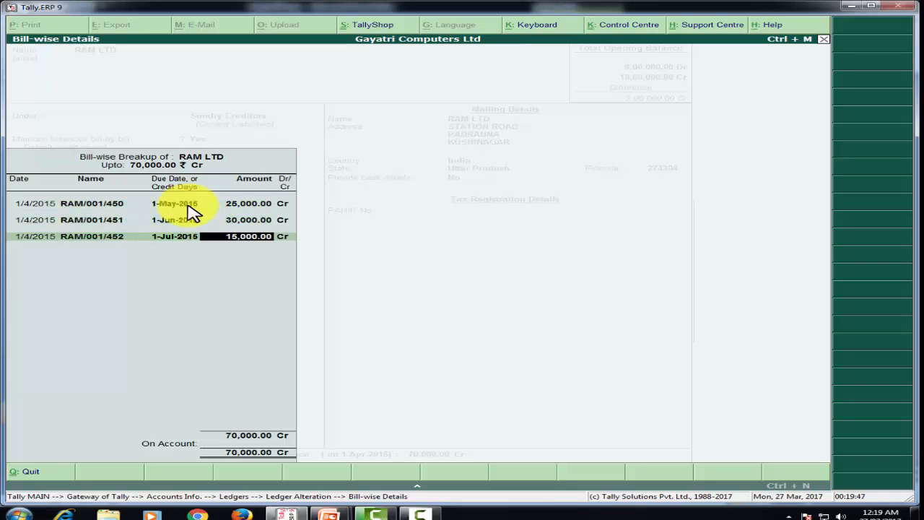
key(Return)
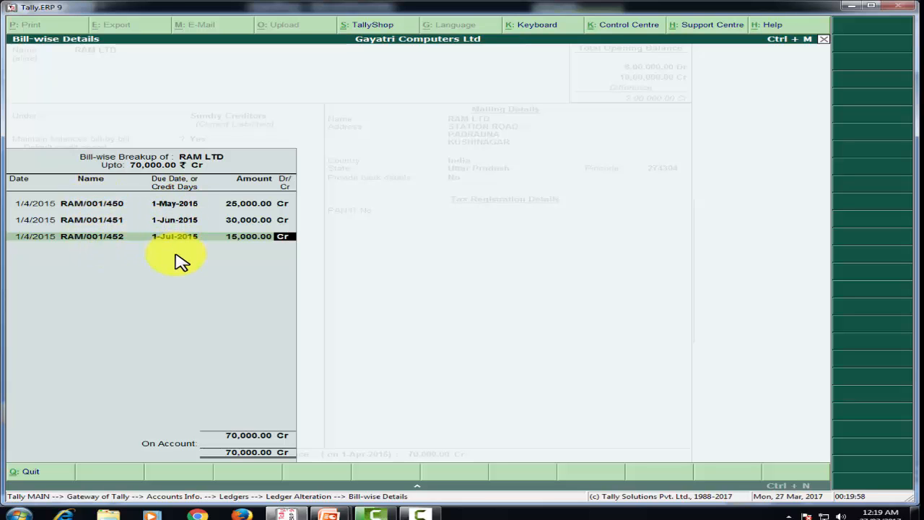
key(Return)
key(Return)
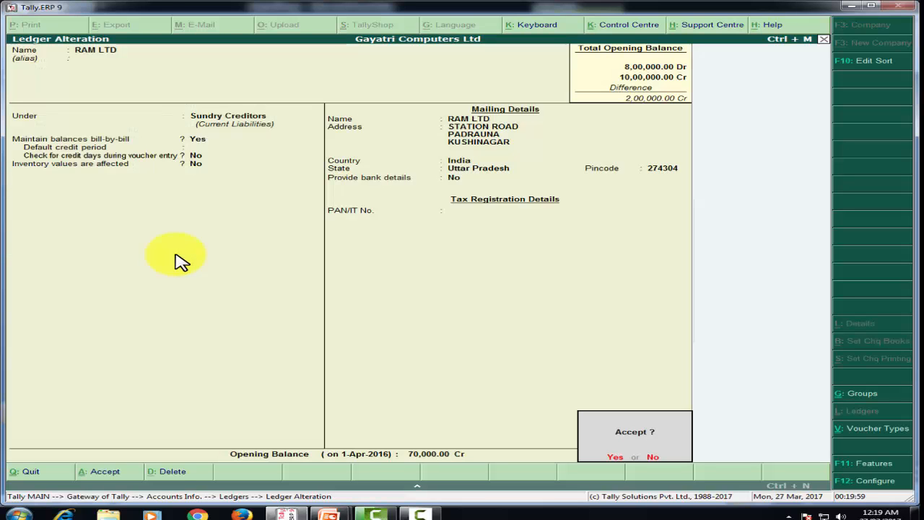
key(Return)
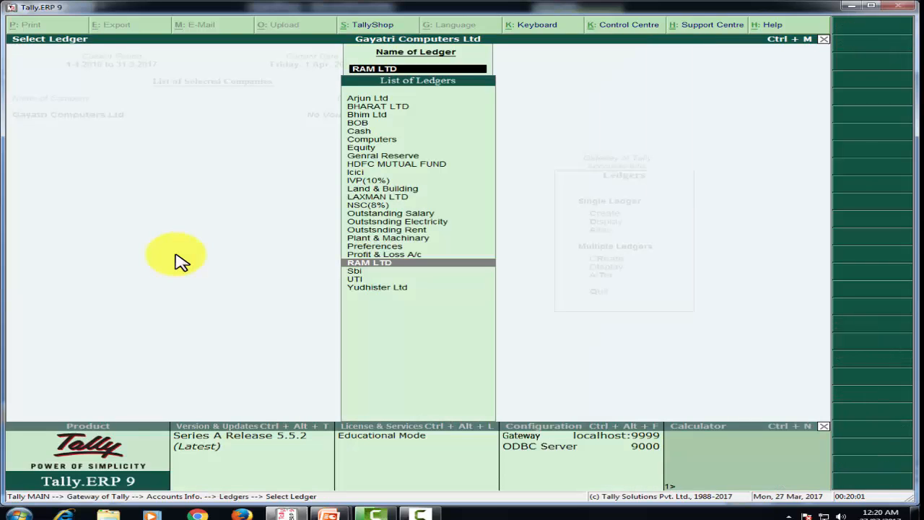
Open the LAXMAN LTD ledger for alteration from the list of ledgers.
key(Up)
key(Up)
key(Up)
key(Up)
key(Up)
key(Up)
key(Up)
key(Up)
key(Up)
key(Up)
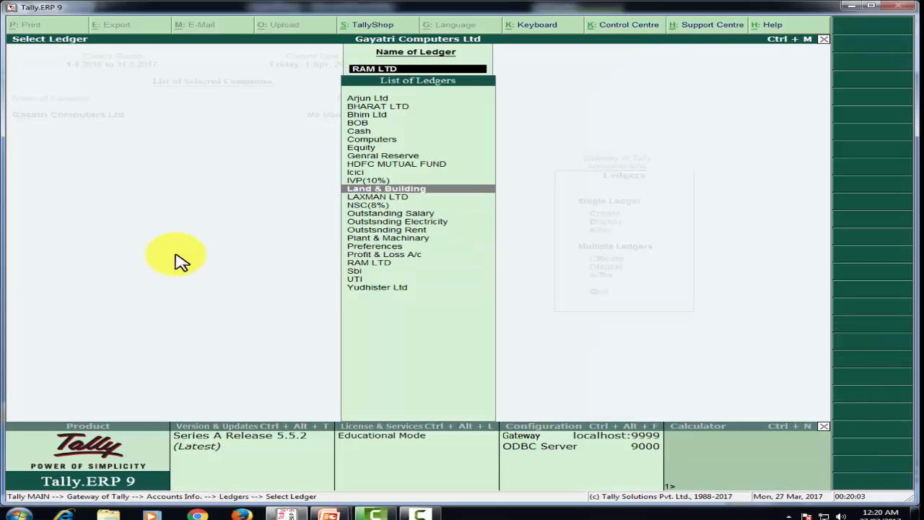
key(Down)
key(Down)
key(Return)
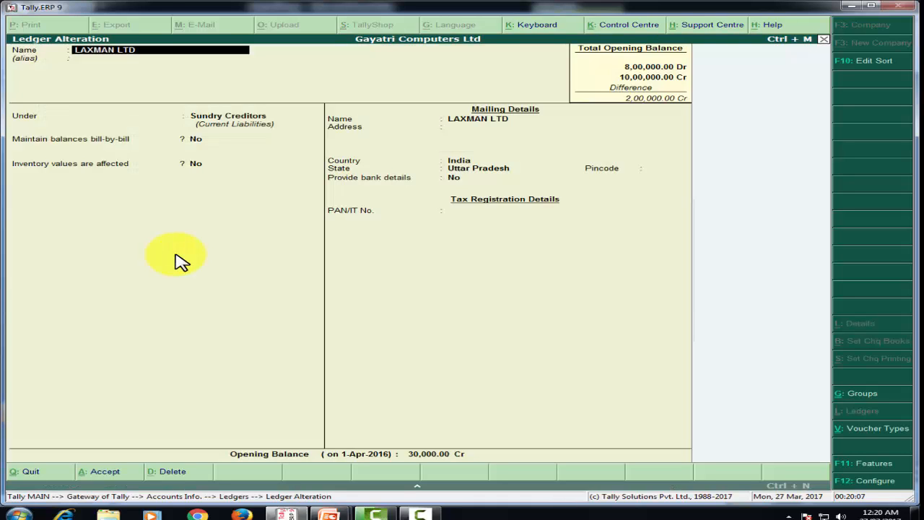
Set Maintain balances bill-by-bill to Yes for LAXMAN LTD, keeping the default credit period blank and the credit days check at No.
key(Return)
key(Return)
key(Return)
key(Return)
key(Return)
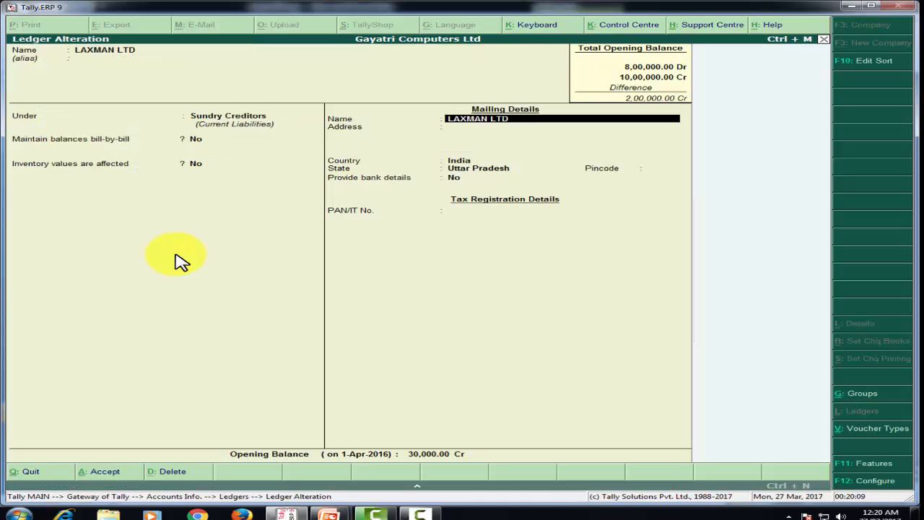
key(BackSpace)
key(BackSpace)
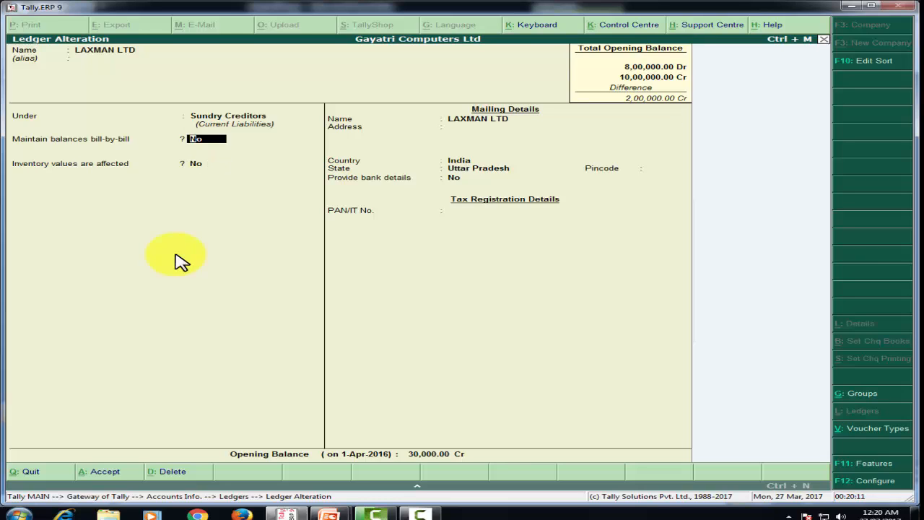
text(y)
key(Return)
key(Return)
key(Return)
key(Return)
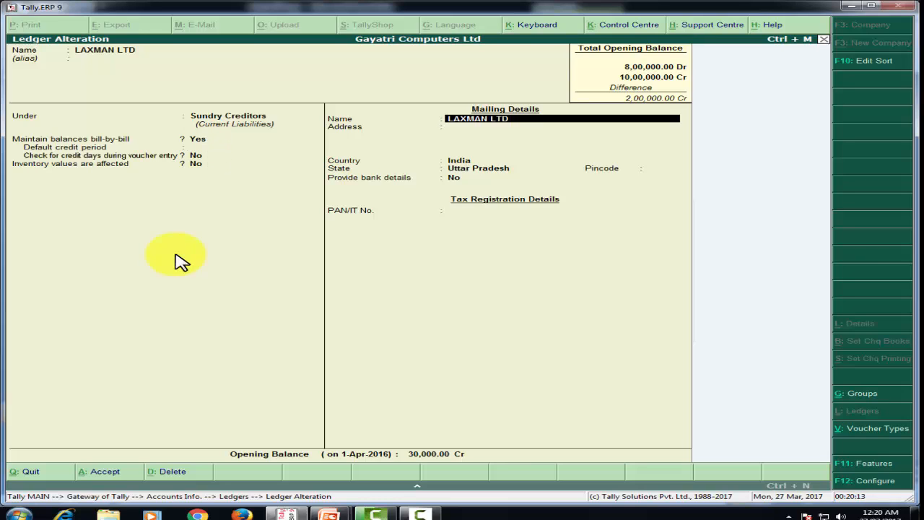
Keep LAXMAN LTD's mailing details and opening balance, and open the bill-wise breakup of that balance.
key(Return)
key(Return)
key(Return)
key(Return)
key(Return)
key(Return)
key(Return)
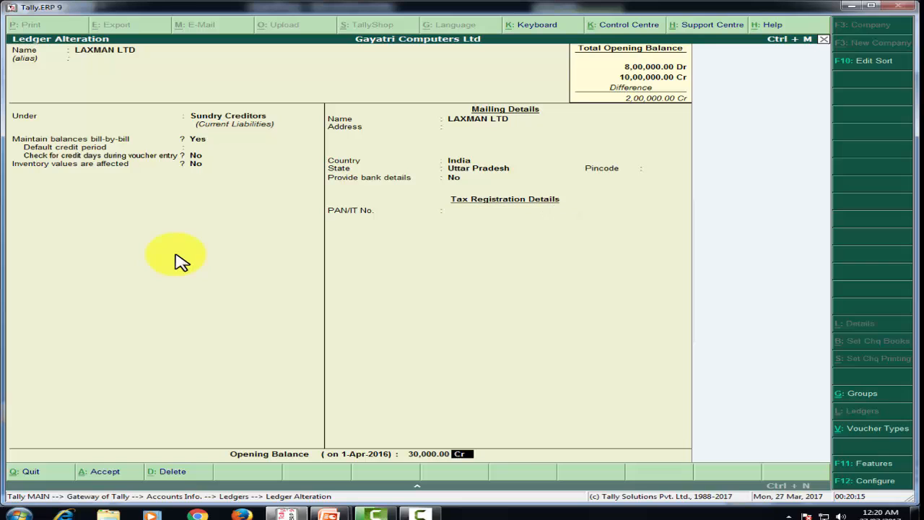
key(Return)
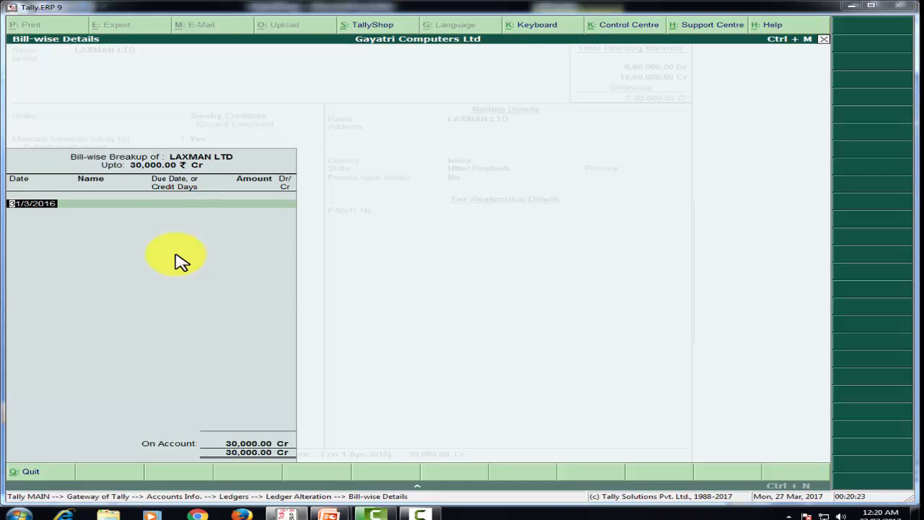
Check Laxman Ltd's bill numbers, due dates and amounts on the slide, return to Tally.ERP 9 and dismiss the Windows color scheme message.
key(alt+Tab)
key(alt+Tab)
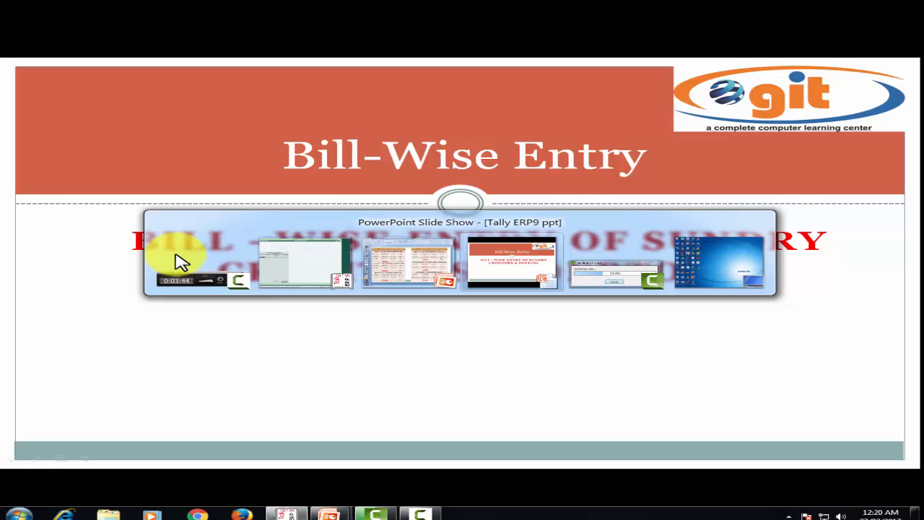
key(alt+Tab)
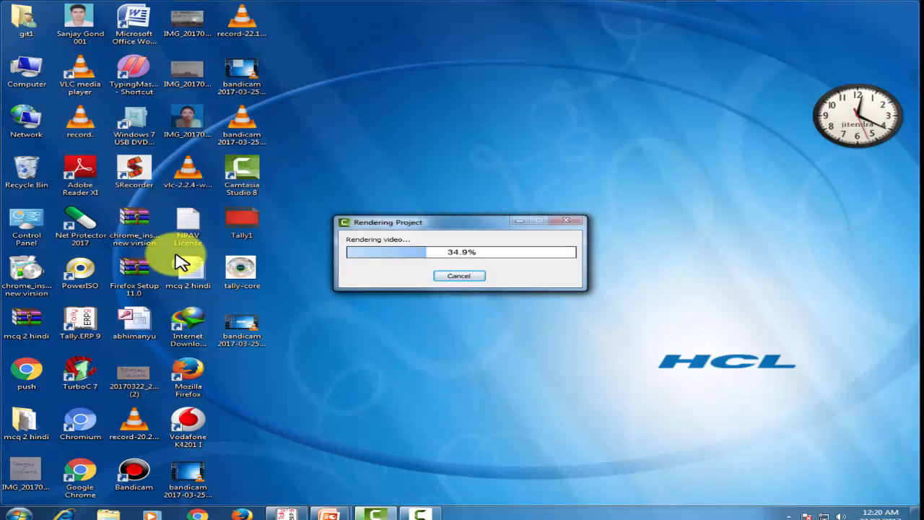
key(alt+Tab)
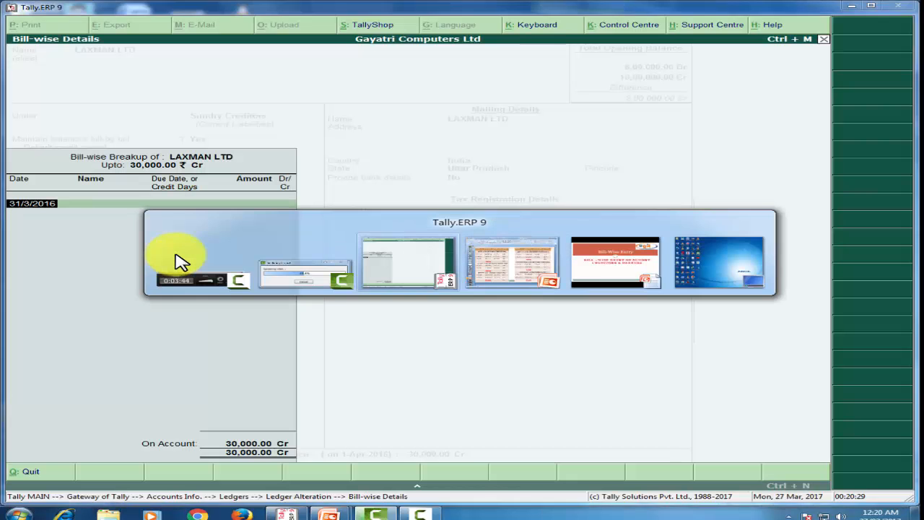
key(alt+Tab)
key(alt+Tab)
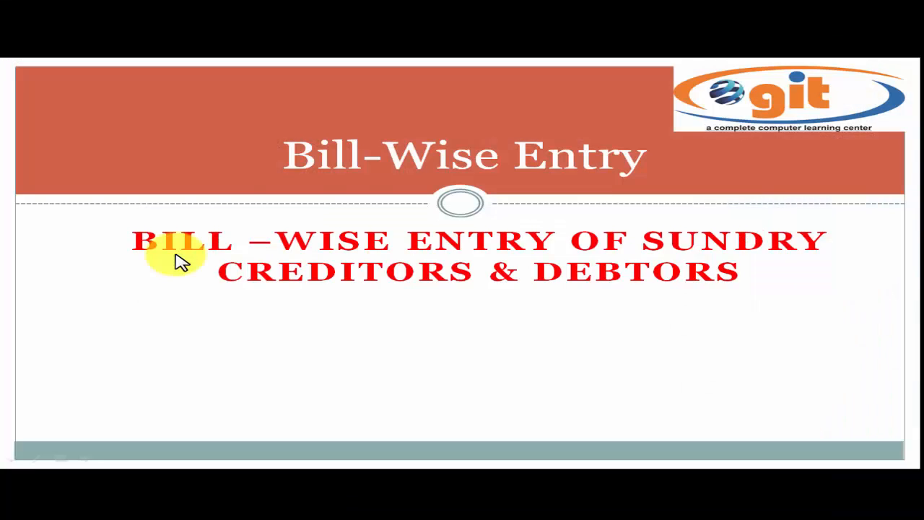
click(180, 262)
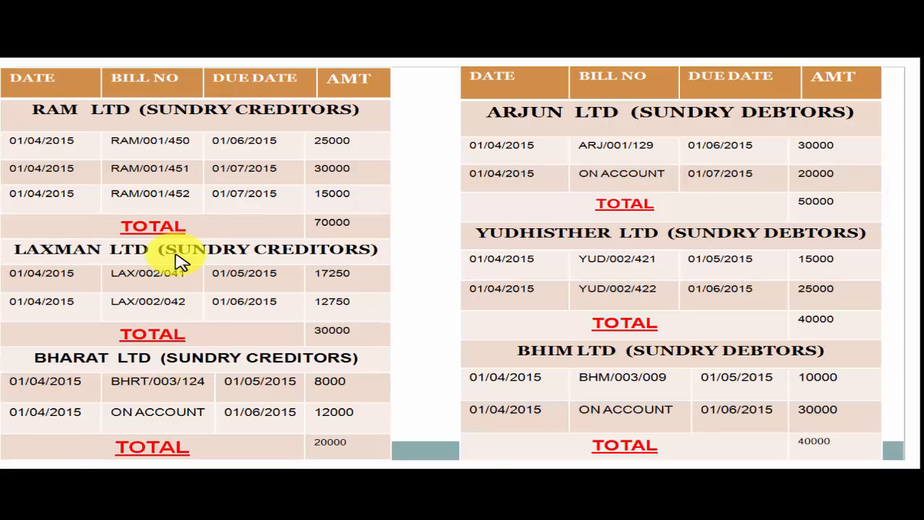
key(super)
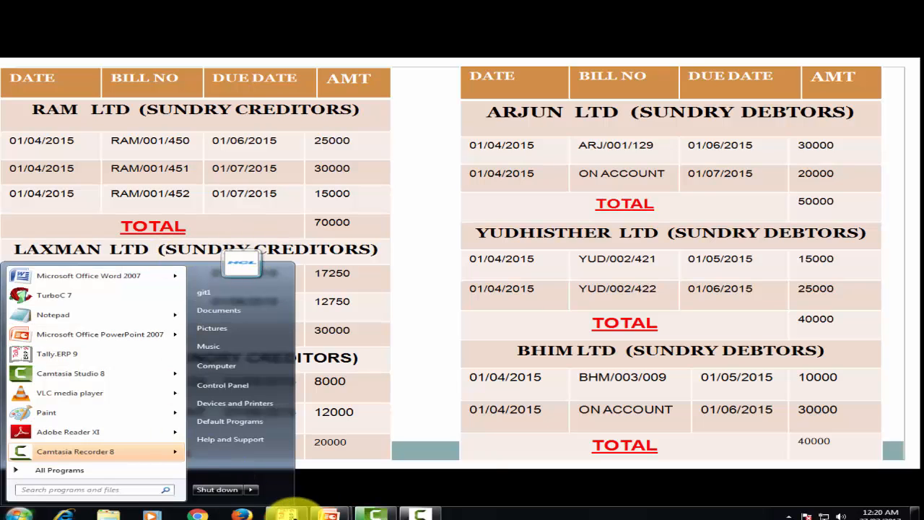
click(287, 512)
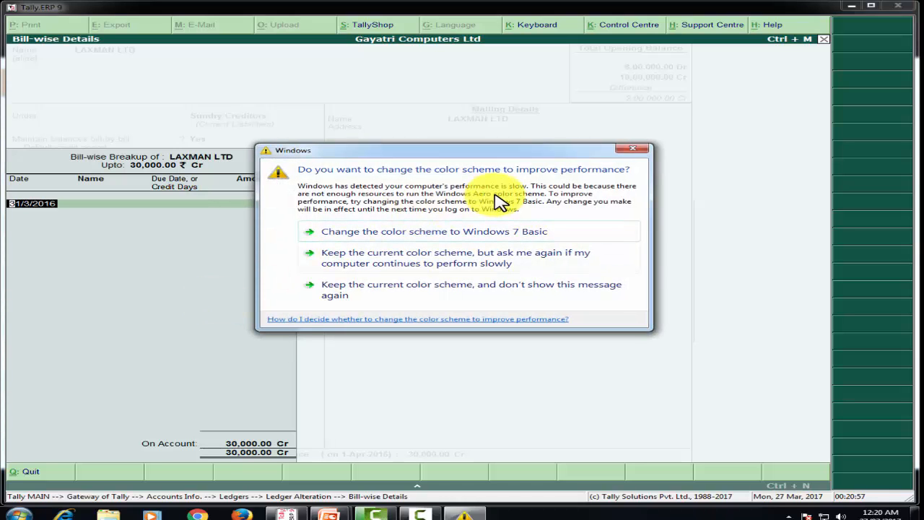
click(630, 150)
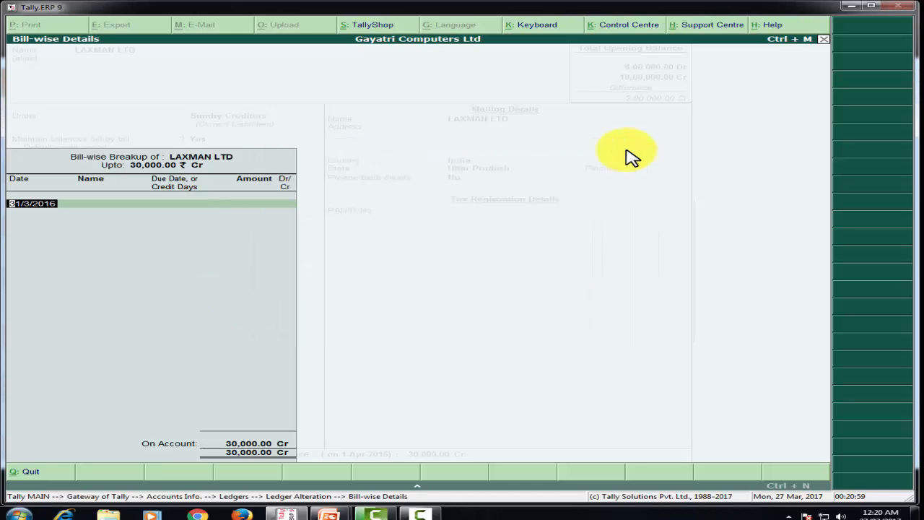
Enter LAXMAN LTD's first bill with date 1/4/2015, name LAX/002/041, due date 1-May-2015 and amount 17,250 Cr.
text(01.04)
key(Return)
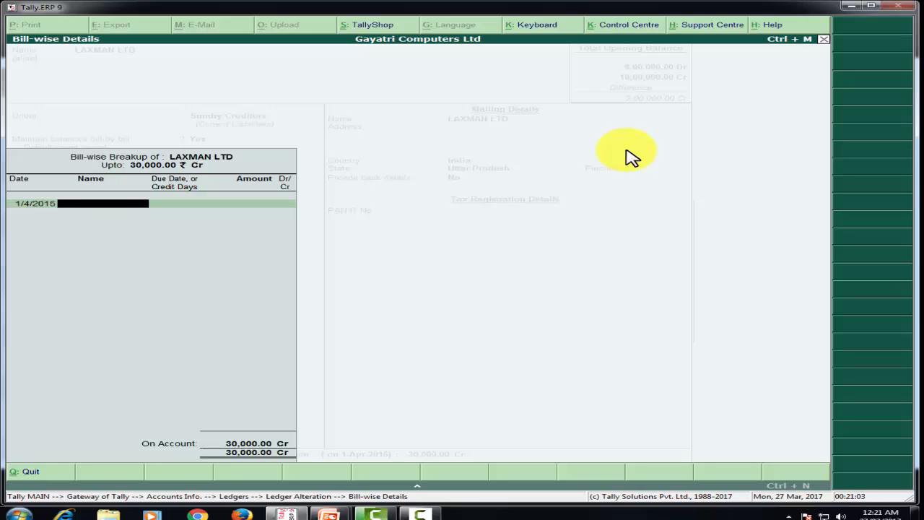
text(LAX/002/041)
key(Return)
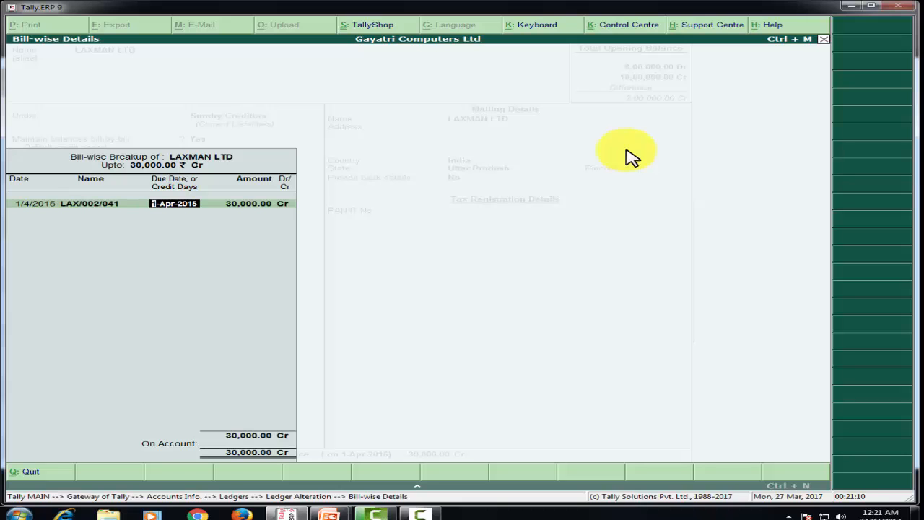
text(01/05)
key(Return)
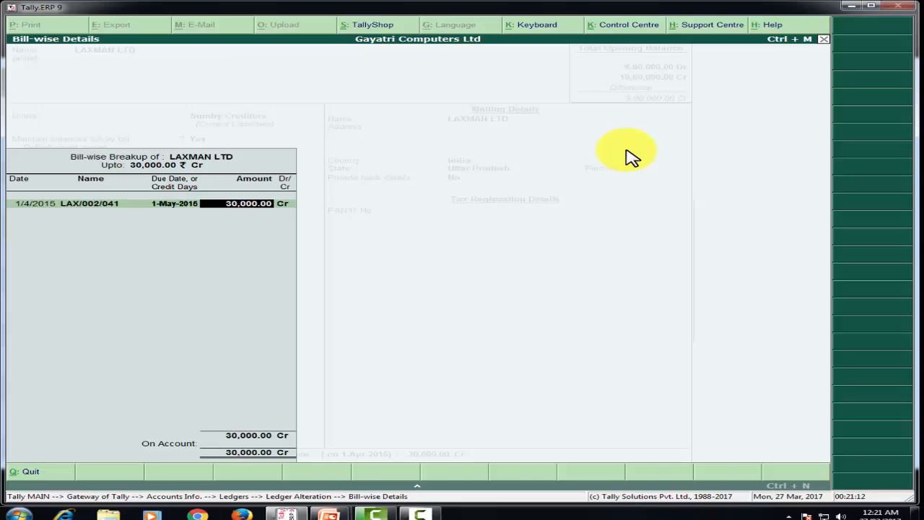
text(17250)
key(Return)
key(Return)
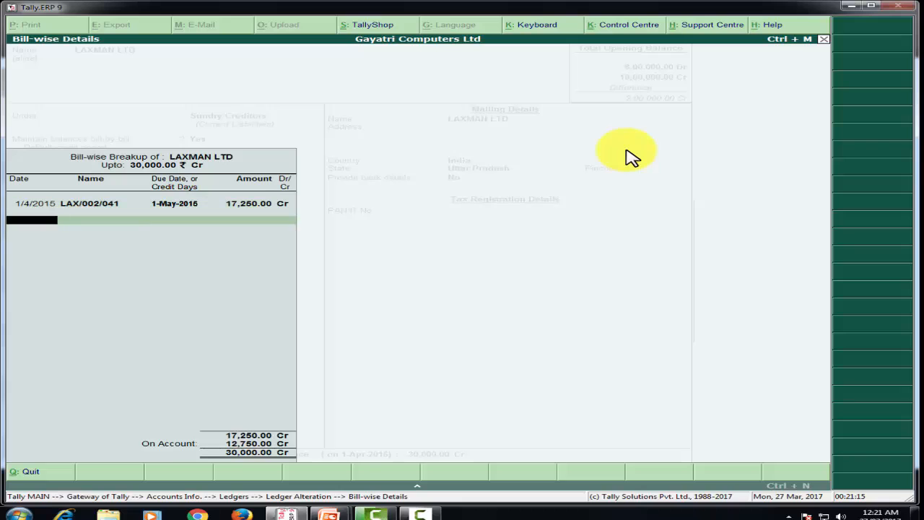
Enter LAXMAN LTD's second bill with date 1/4/2015, name LAX/002/042, due date 1-Jun-2015 and amount 12,750 Cr, and accept the ledger.
text(1/4/15)
key(Return)
text(LAX)
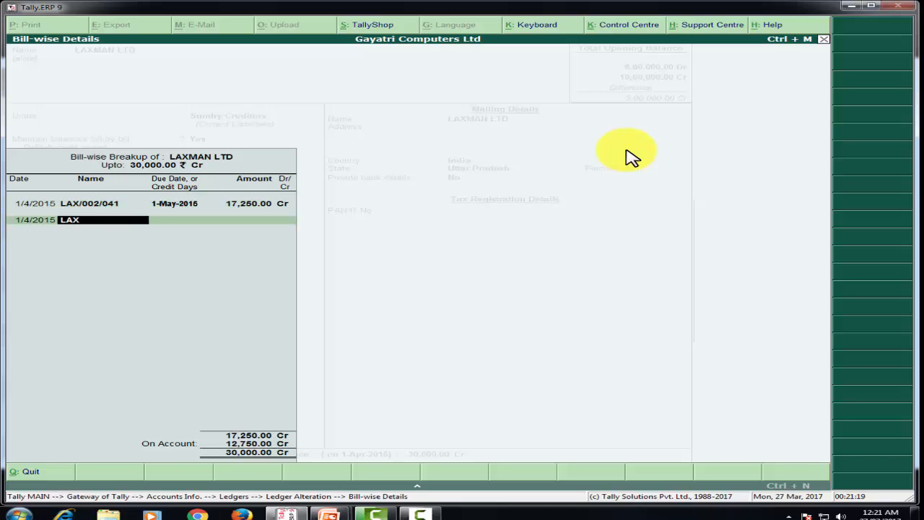
text(/002/042)
key(Return)
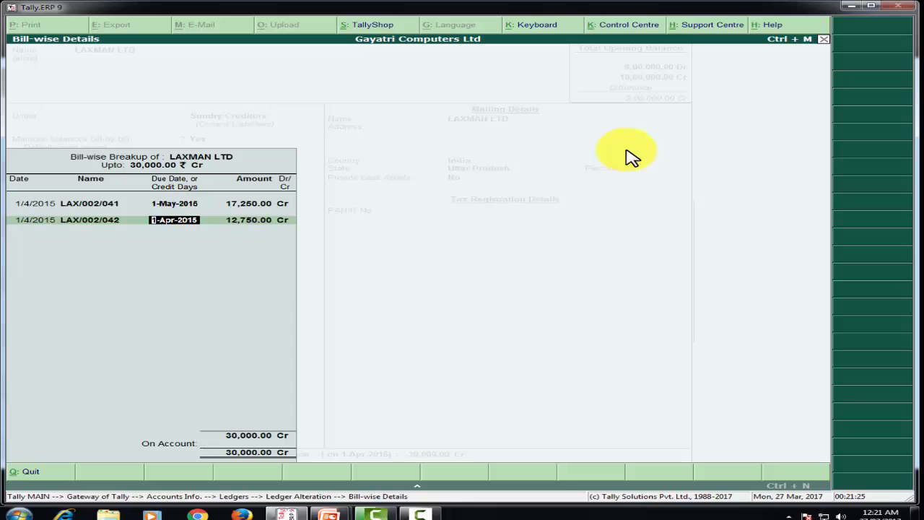
text(01-06)
key(Return)
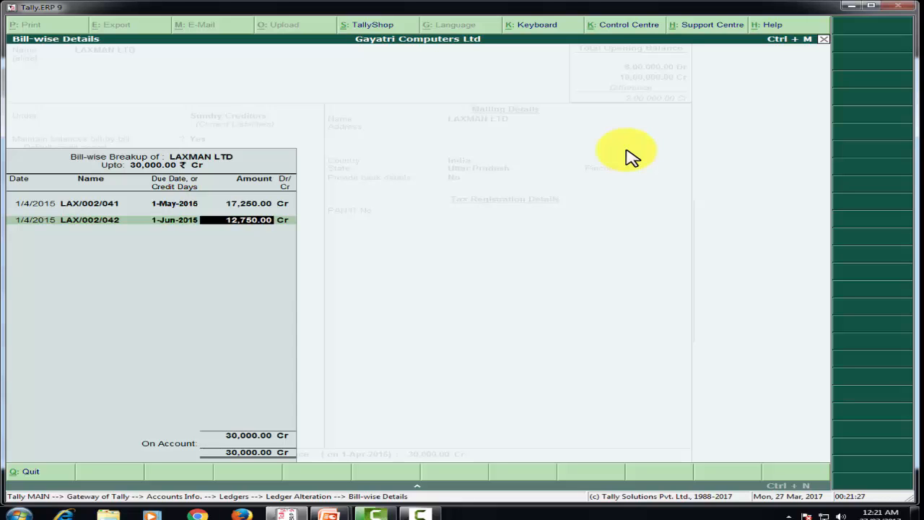
key(Return)
key(Return)
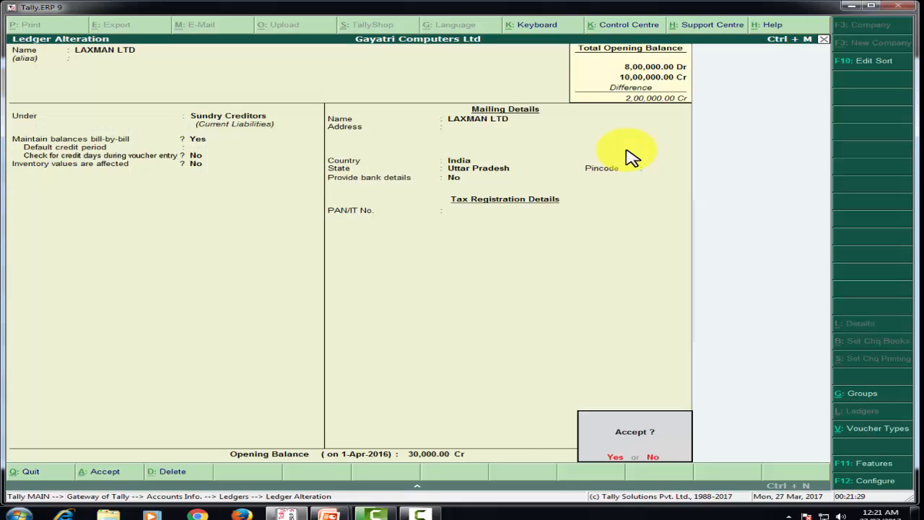
key(Return)
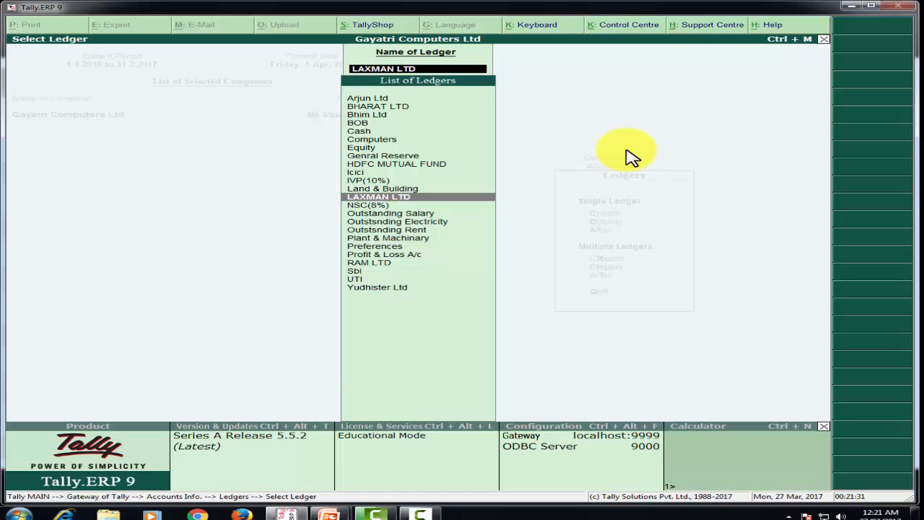
Open the BHARAT LTD ledger for alteration and set Maintain balances bill-by-bill to Yes.
text(B)
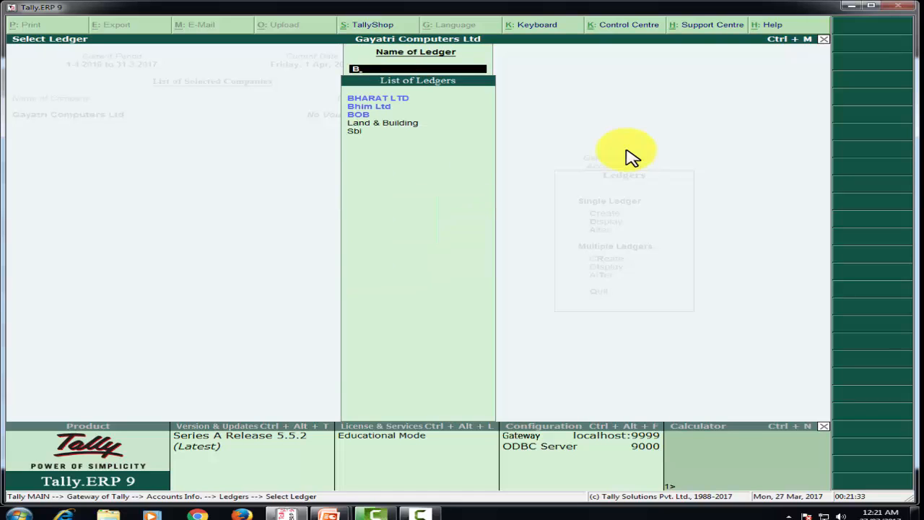
key(Return)
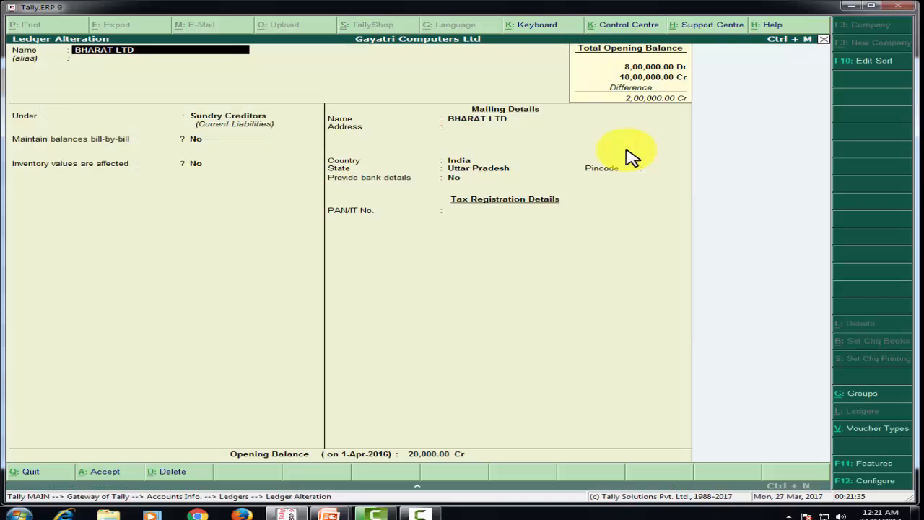
key(Return)
key(Return)
key(Return)
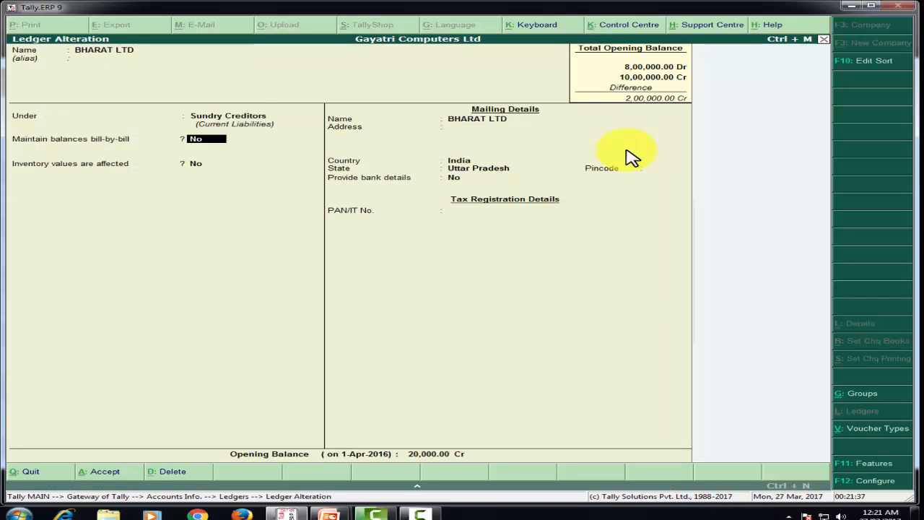
text(y)
key(Return)
Keep BHARAT LTD's remaining ledger details and opening balance, and open the bill-wise breakup of that balance.
key(Return)
key(Return)
key(Return)
key(Return)
key(Return)
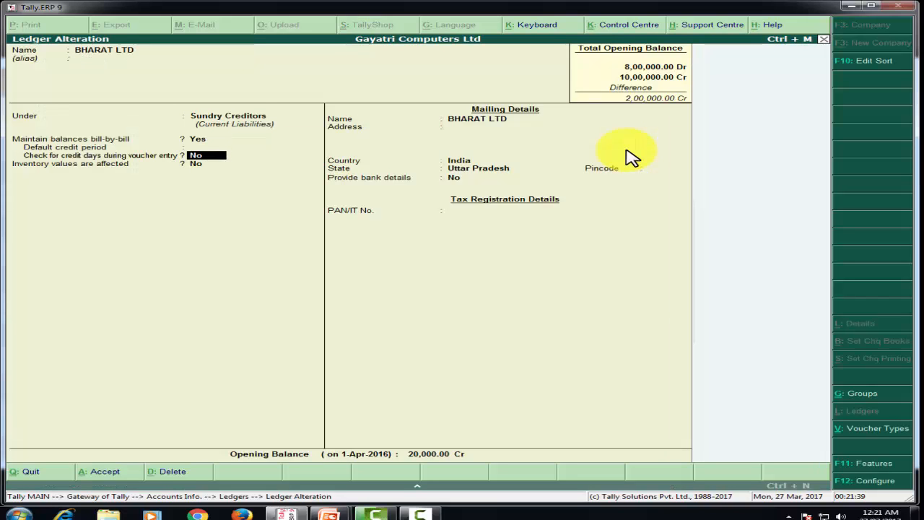
key(Return)
key(Return)
key(Return)
key(Return)
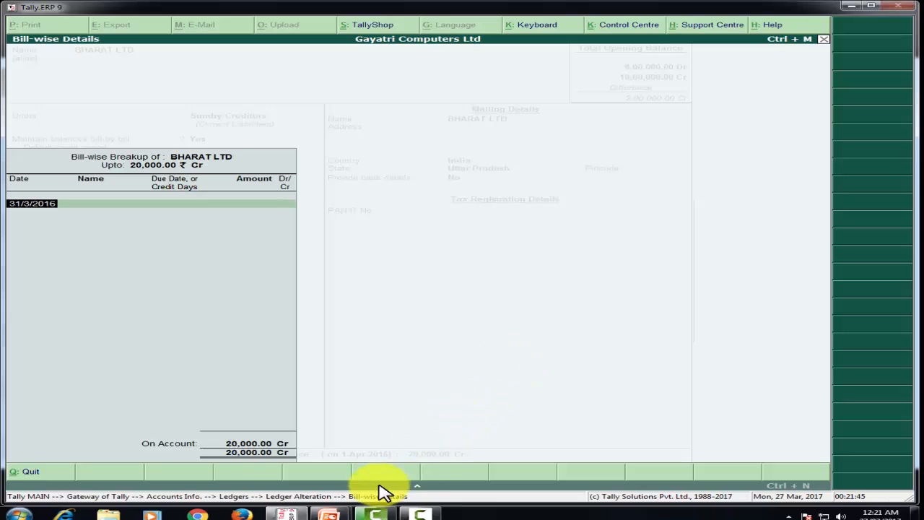
Check Bharat Ltd's bill numbers, due dates and amounts on the PowerPoint slide and return to Tally.ERP 9.
mouse_move(332, 511)
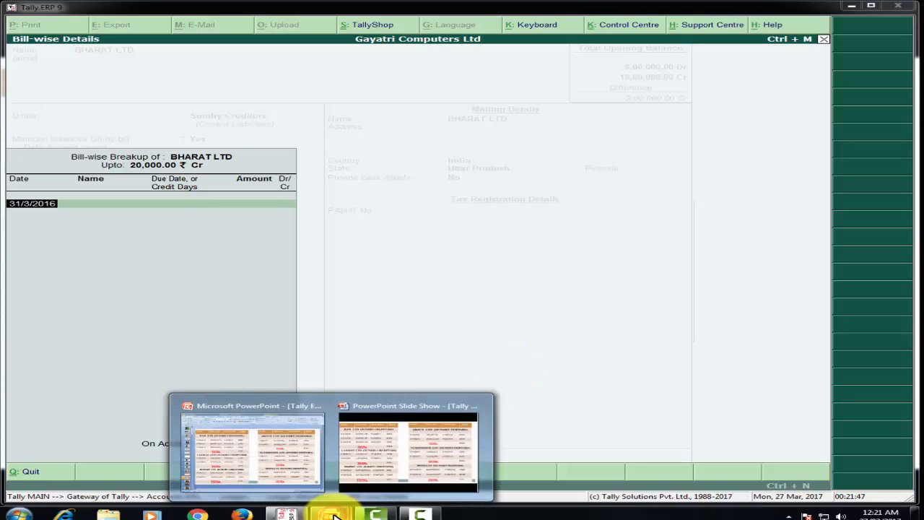
click(399, 465)
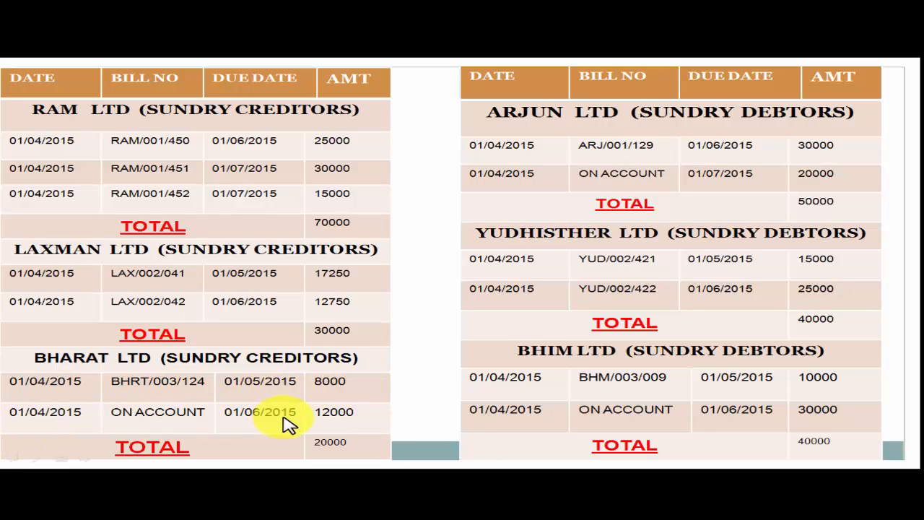
click(364, 412)
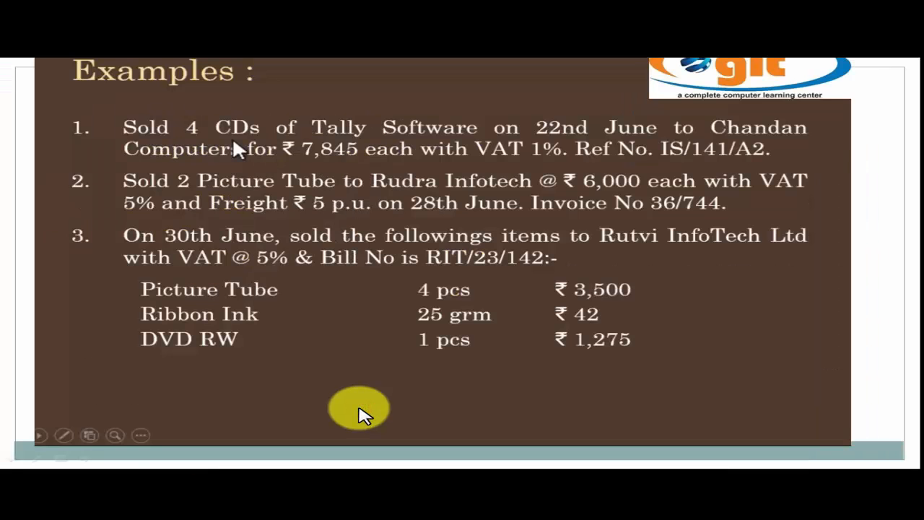
key(Left)
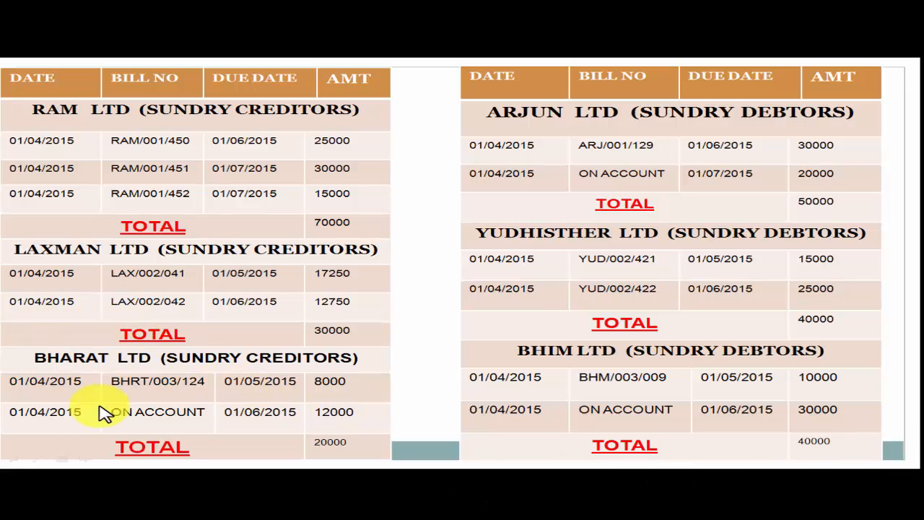
key(super)
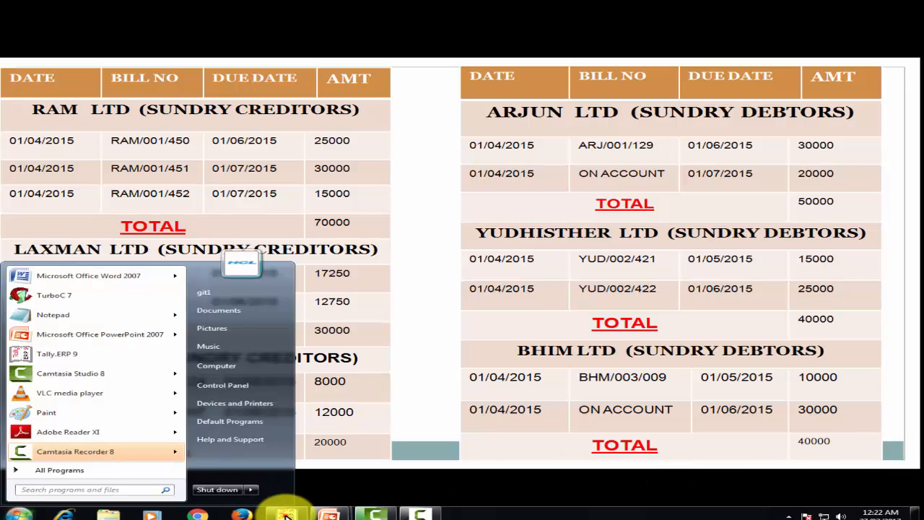
click(285, 513)
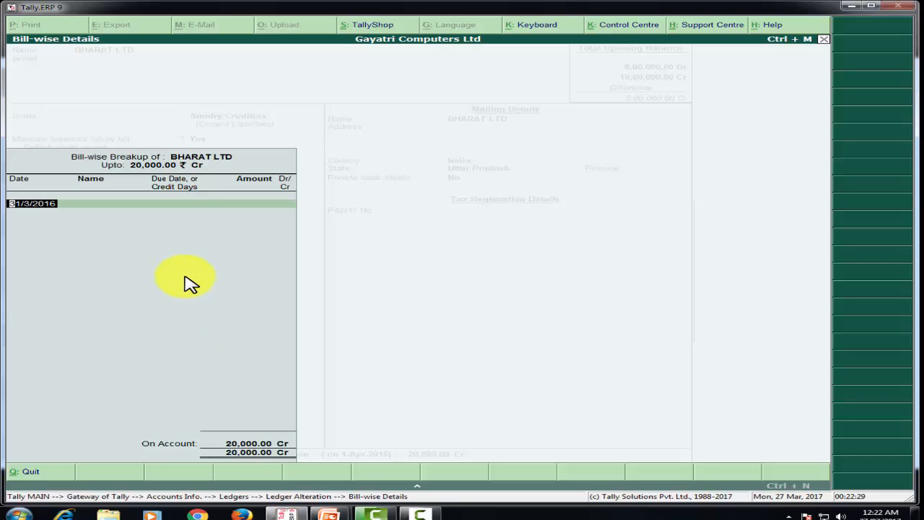
Enter BHARAT LTD's first bill with date 1/4/2015, name BHRT/003/124, due date 1-May-2015 and amount 8,000 Cr.
text(1/4/2015)
key(Return)
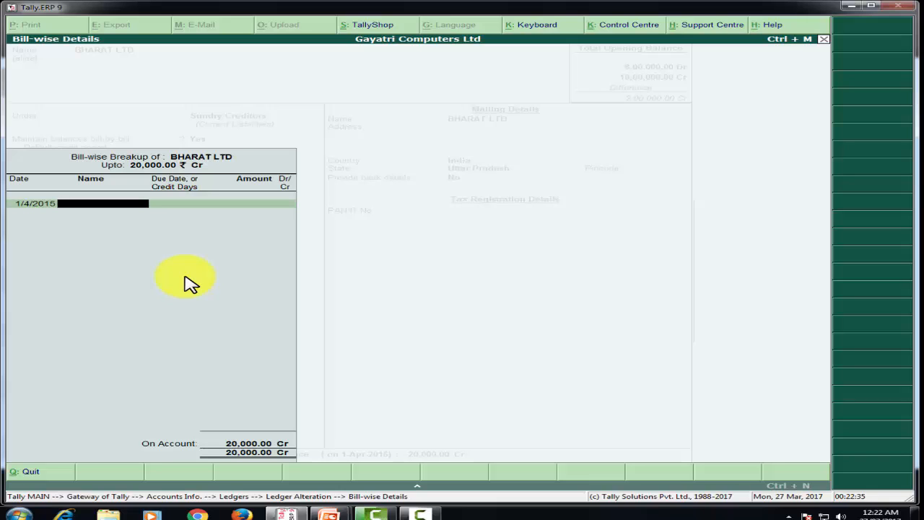
text(BHRT/003/124)
key(Return)
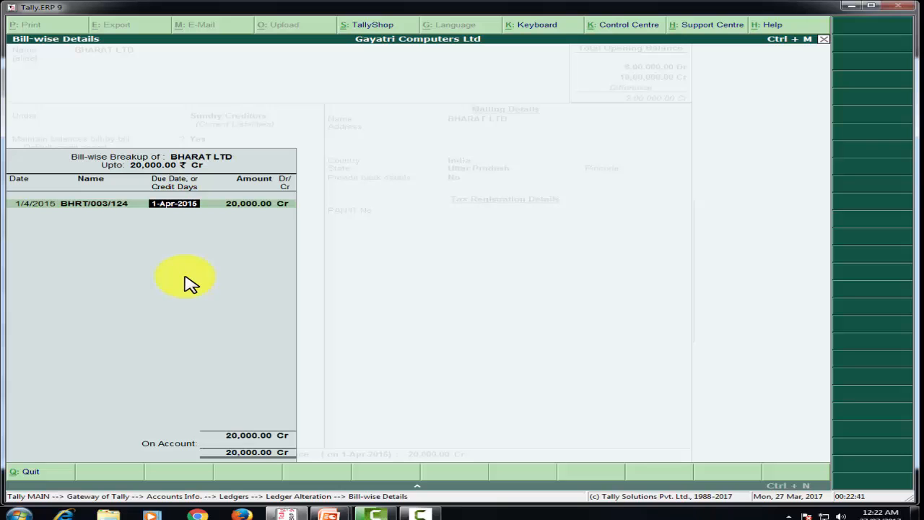
text(01/05)
key(Return)
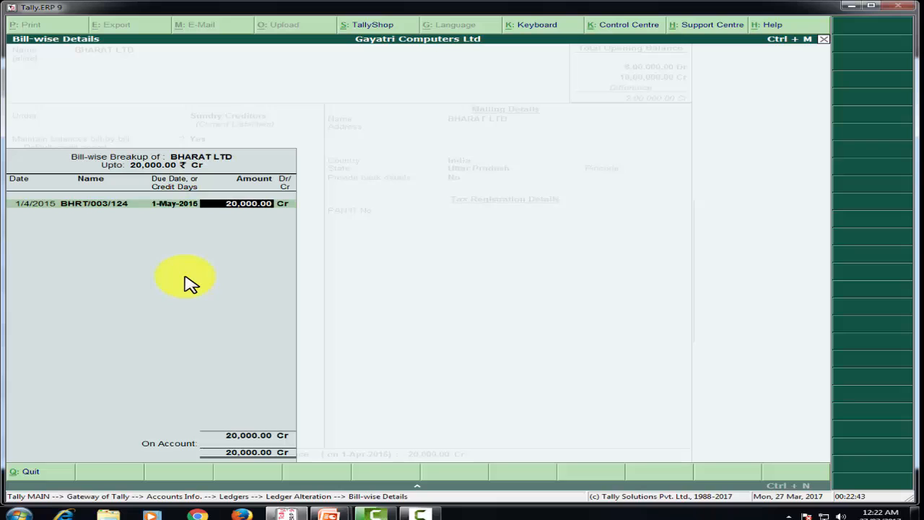
text(8000)
key(Return)
key(Return)
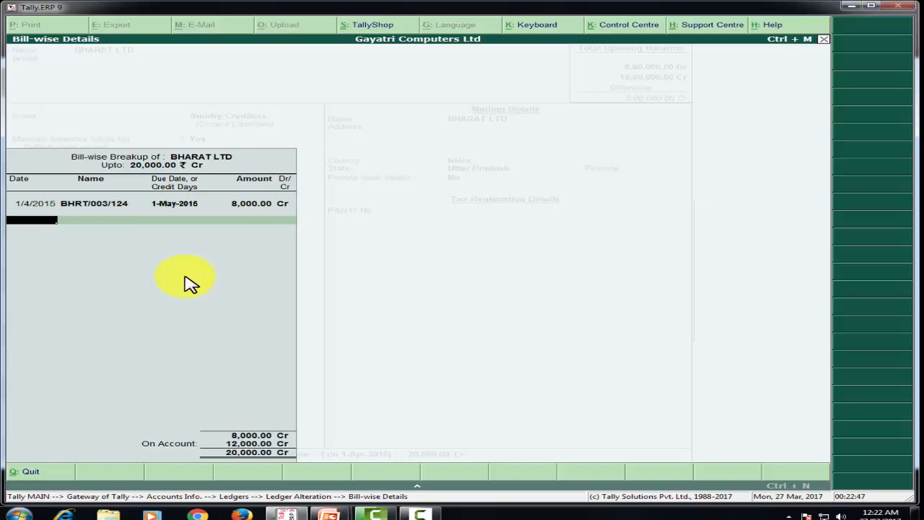
Enter BHARAT LTD's second line with date 1/4/2015, name ON ACCOUNT, due date 1-Apr-2015 and amount 12,000 Cr, and finish the ledger alteration.
text(1/4/15)
key(Return)
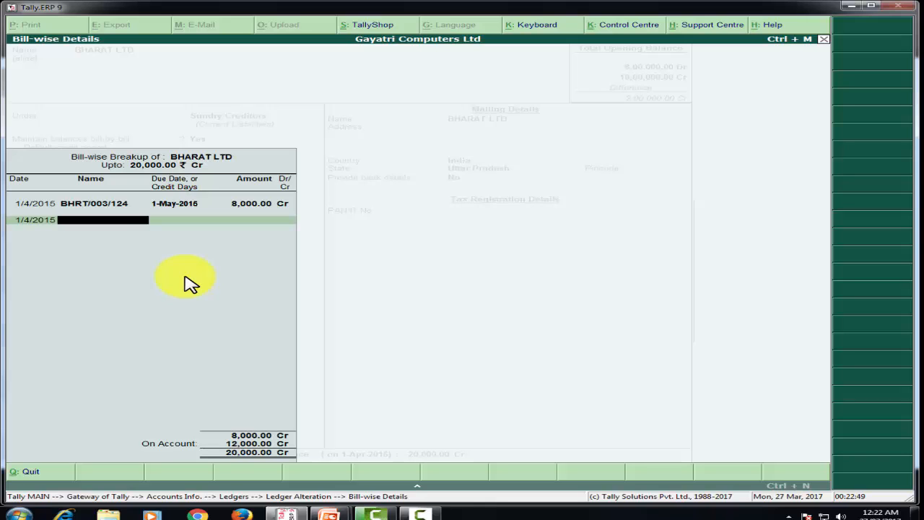
text(ON ACCOUNT)
key(Return)
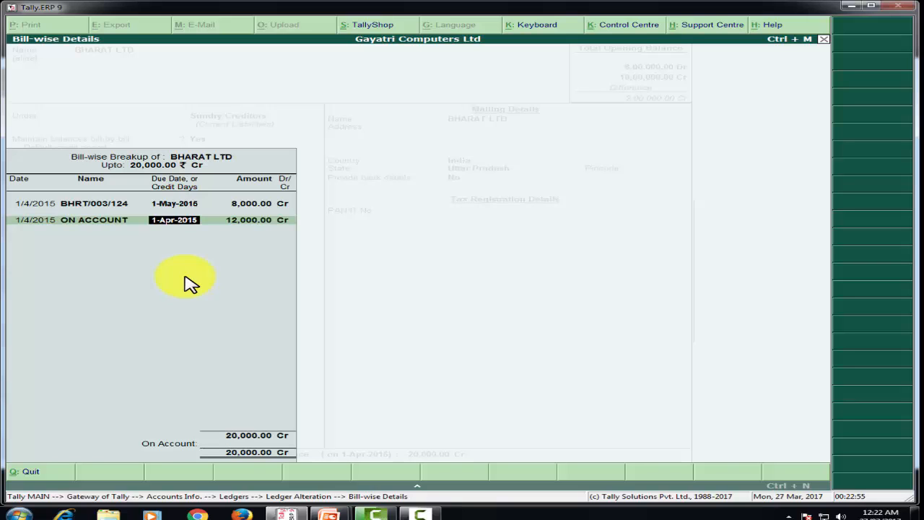
key(Return)
key(Return)
key(Return)
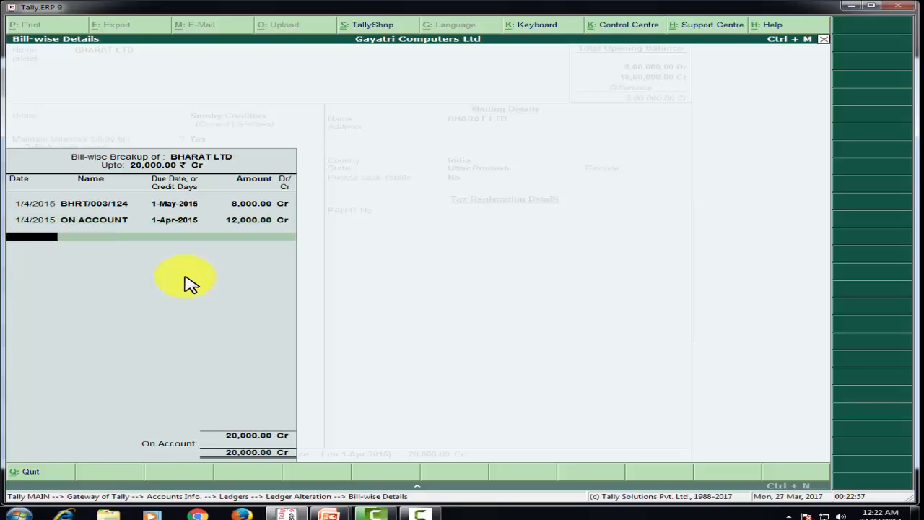
key(Return)
key(Escape)
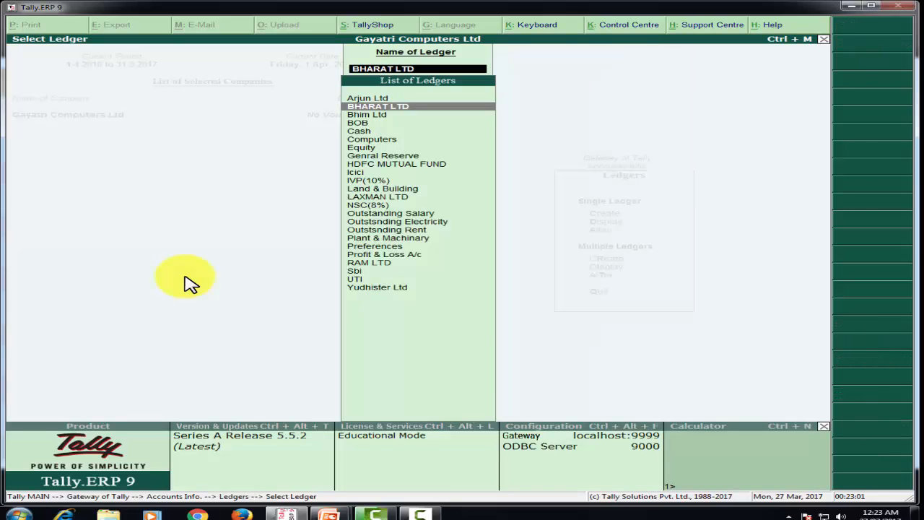
Open the Arjun Ltd ledger for alteration and check its bill details on the PowerPoint slide before returning to Tally.ERP 9.
key(Up)
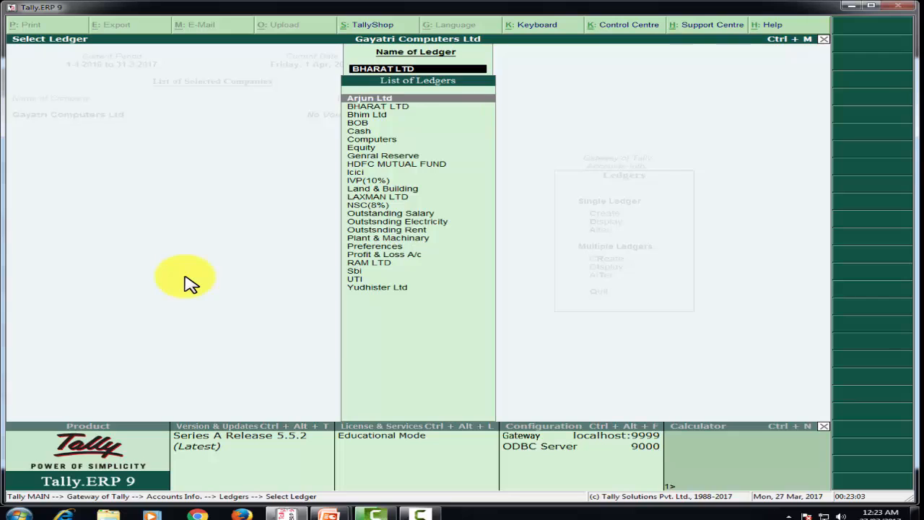
key(Return)
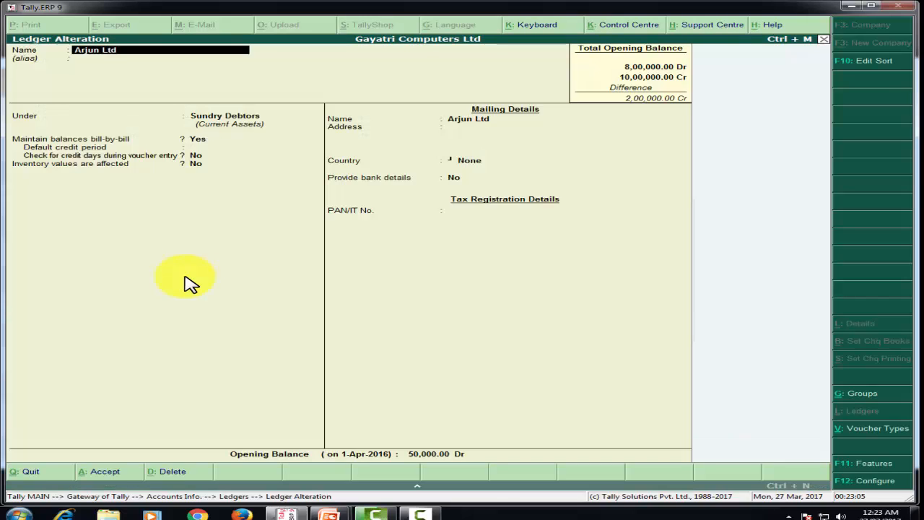
mouse_move(328, 515)
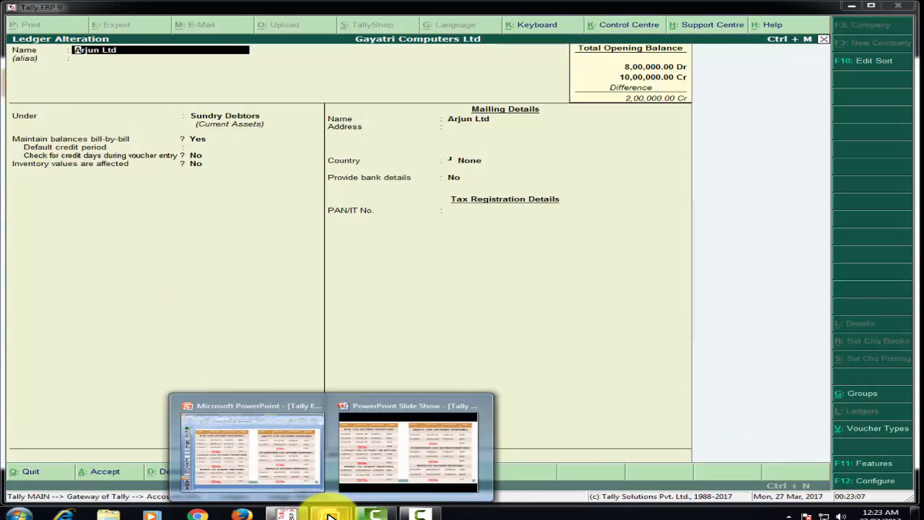
click(398, 469)
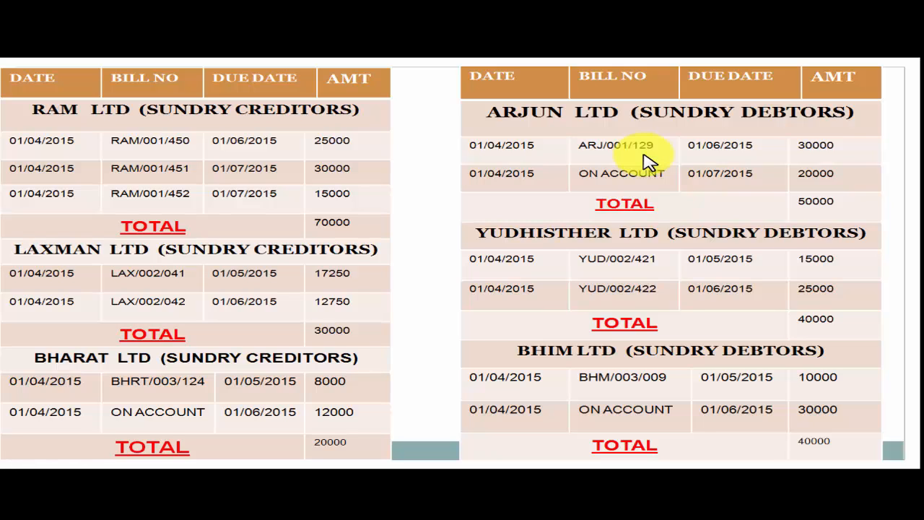
key(super)
click(302, 514)
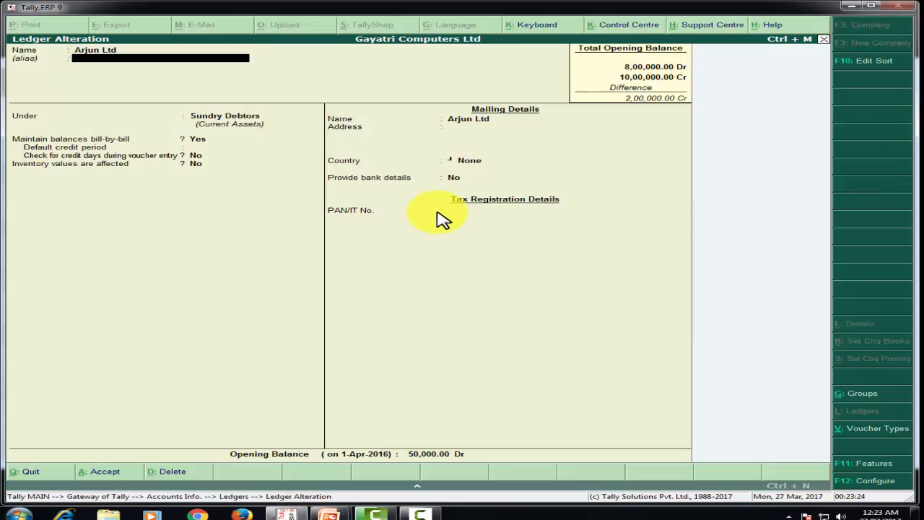
Keep Arjun Ltd's bill-by-bill setting, mailing details and opening balance, and open the bill-wise breakup of that balance.
key(Return)
key(Return)
key(Return)
key(Return)
key(Return)
key(Return)
key(Return)
key(Return)
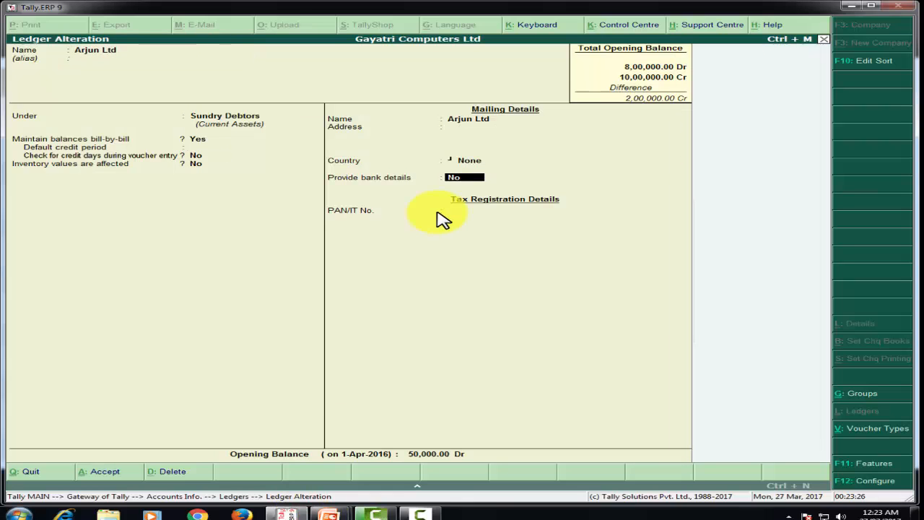
key(Return)
key(Return)
key(Return)
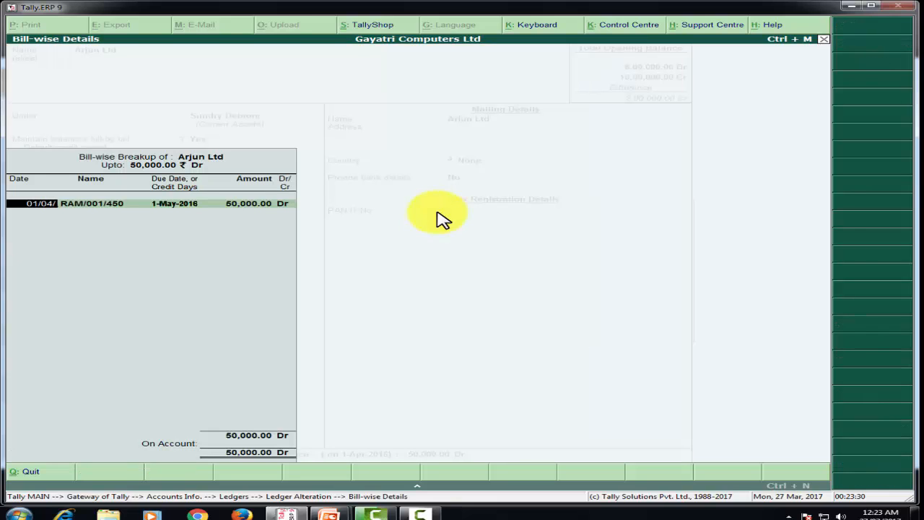
Set Arjun Ltd's first bill to date 1/4/2015, due date 1-Jun-2015 and amount 30,000 Dr, keeping the name RAM/001/450.
key(Return)
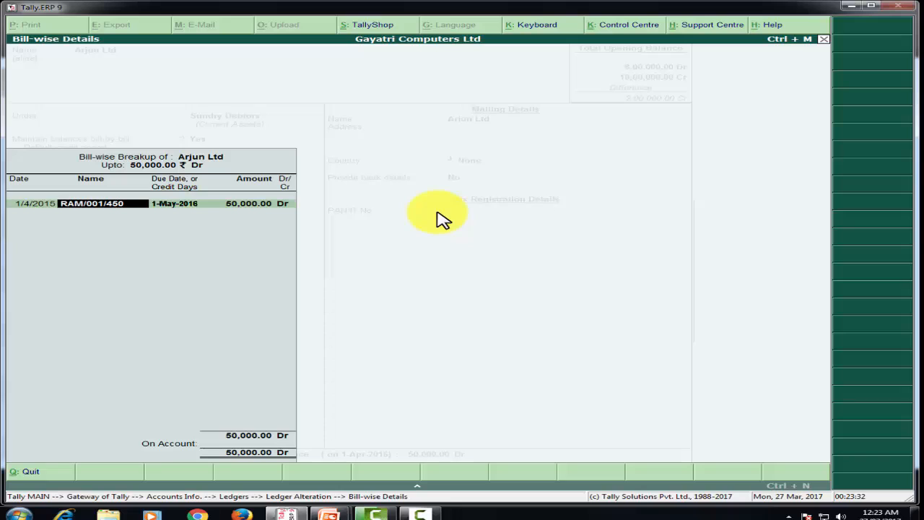
key(Return)
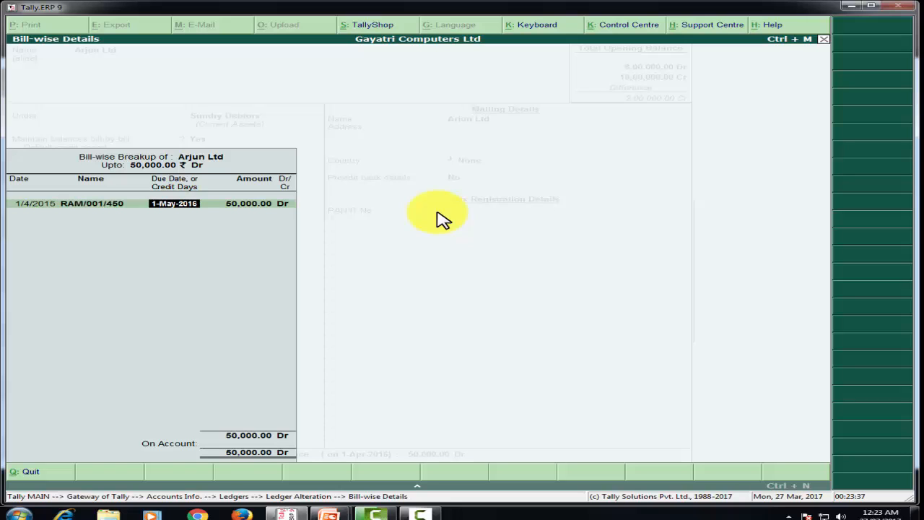
text(01-6)
key(Return)
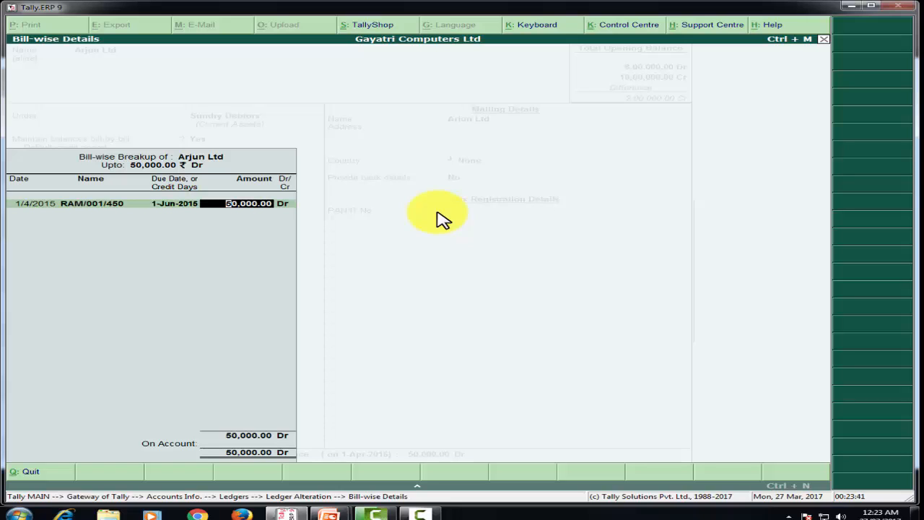
text(30000)
key(Return)
key(Return)
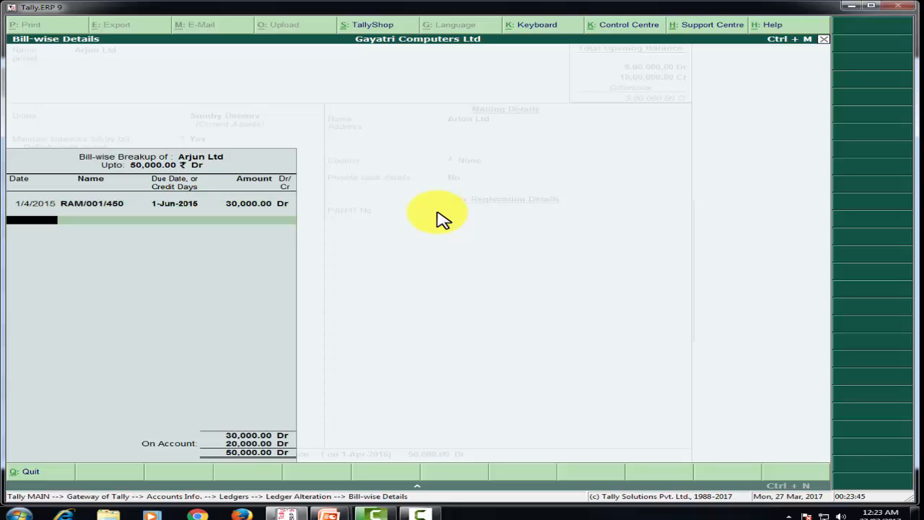
Enter Arjun Ltd's second line with date 1/4/2015, name ON ACCOUNT, due date 1-Jul-2015 and amount 20,000 Dr, and finish the ledger alteration.
text(01/04)
key(Return)
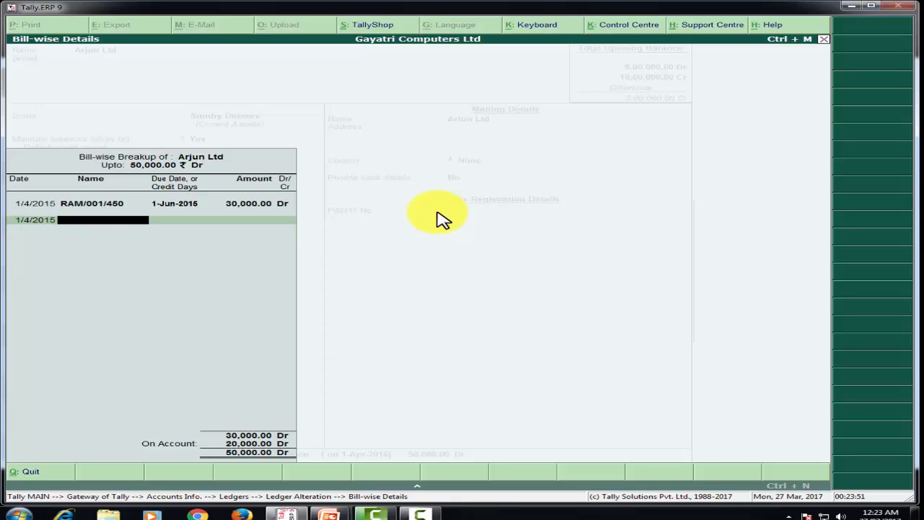
text(ON ACCOUNT)
key(Return)
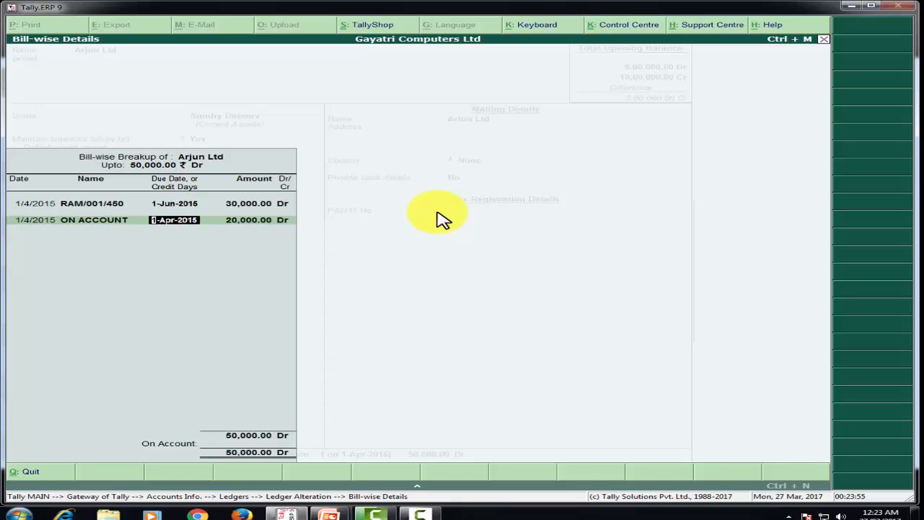
text(1-7-15)
key(Return)
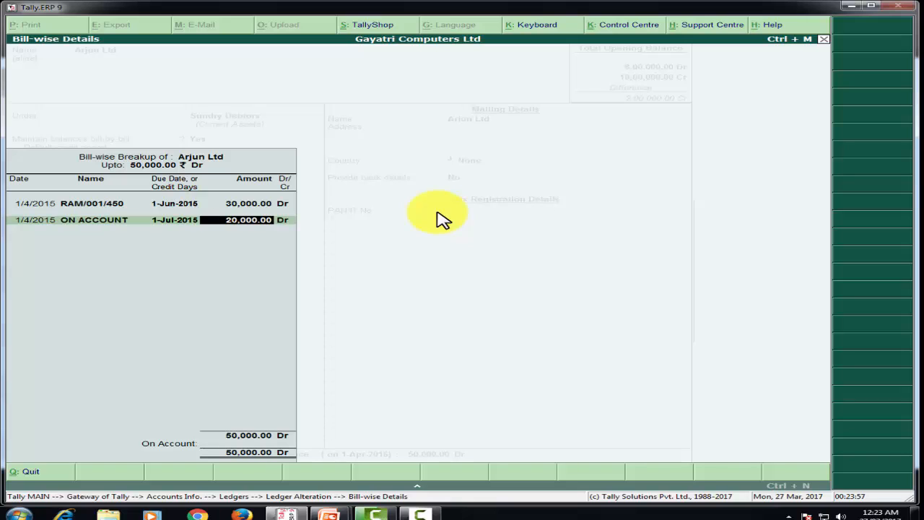
key(Return)
key(Return)
key(Return)
key(Escape)
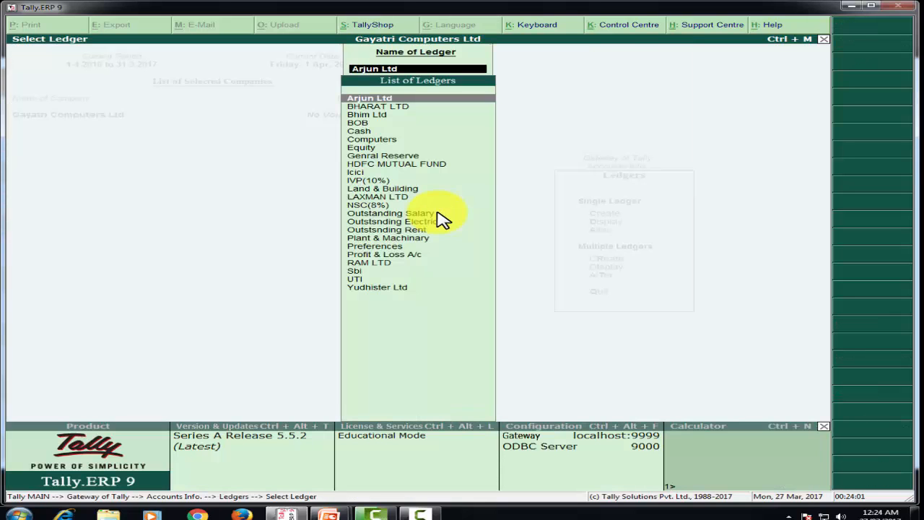
Open the Yudhister Ltd ledger for alteration and check its bill details on the PowerPoint slide before returning to Tally.ERP 9.
text(y)
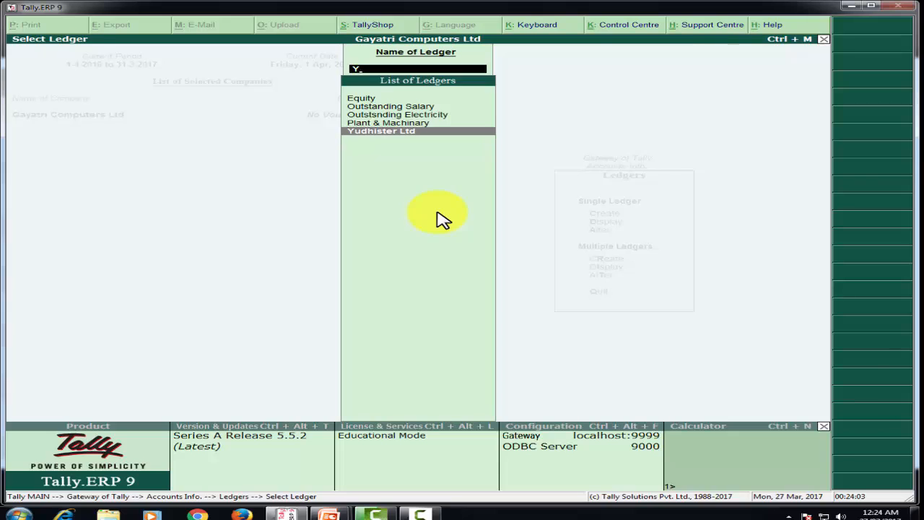
key(Return)
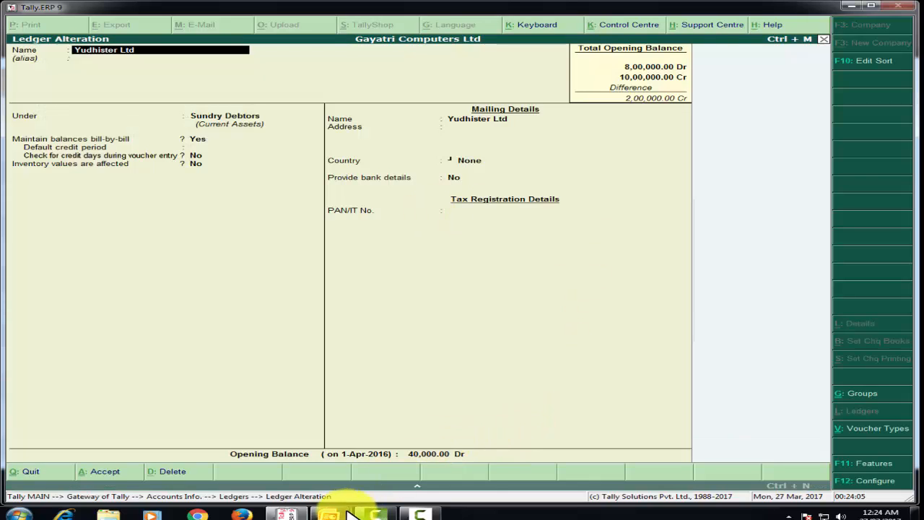
mouse_move(343, 511)
click(376, 448)
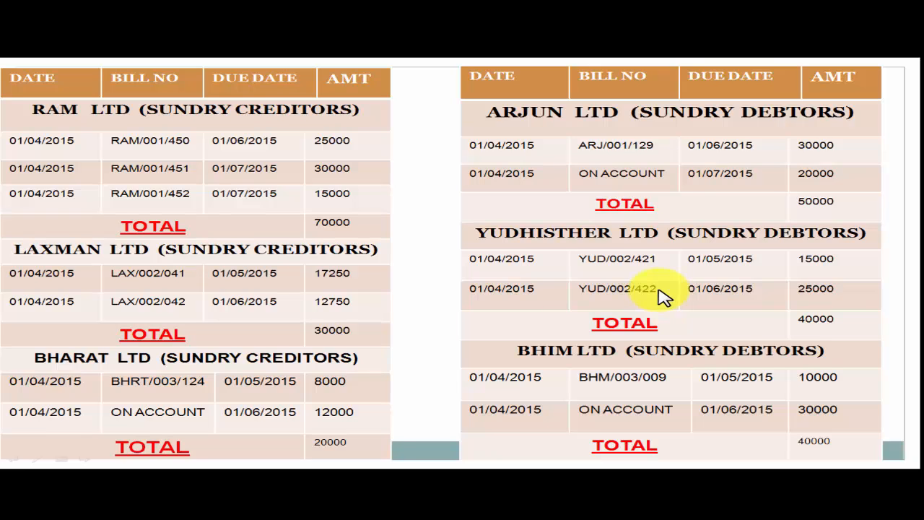
key(super)
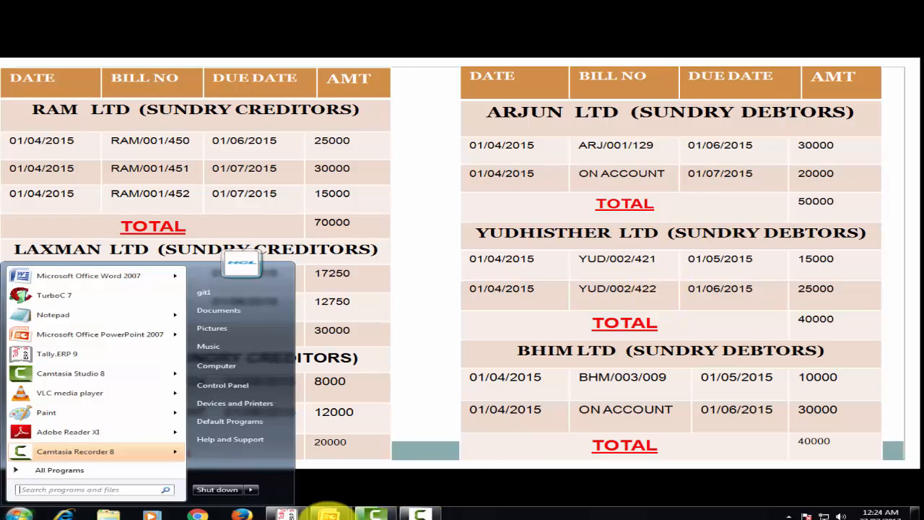
click(286, 514)
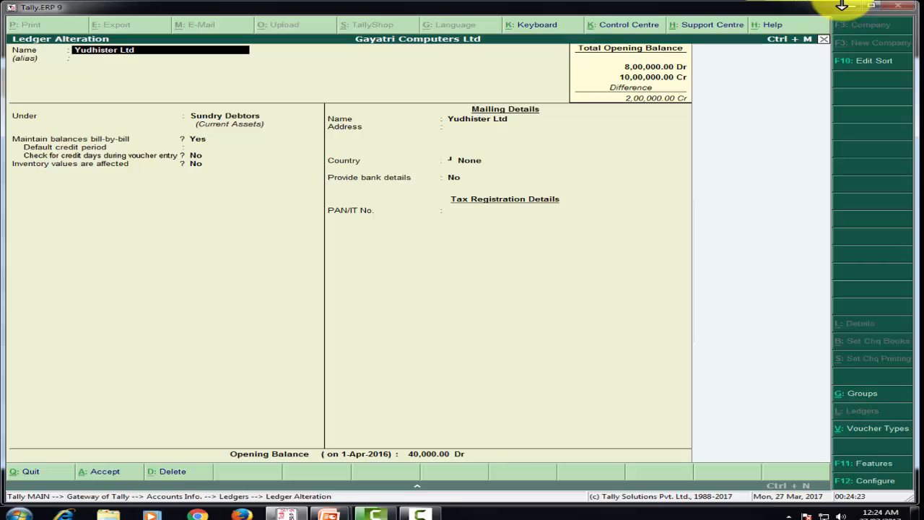
Keep Yudhister Ltd's bill-by-bill setting, mailing details and opening balance, and open the bill-wise breakup of that balance.
key(Return)
key(Return)
key(Return)
key(Return)
key(Return)
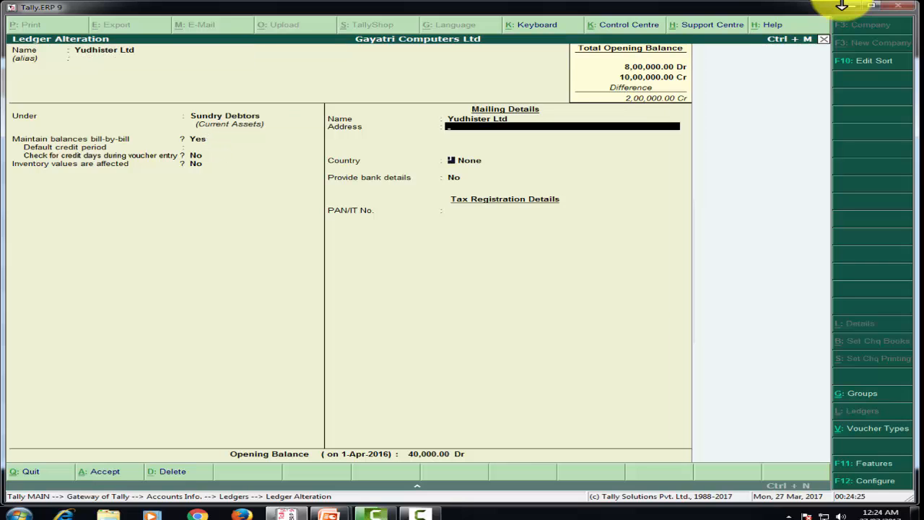
key(Return)
key(Return)
key(Return)
key(Return)
key(Return)
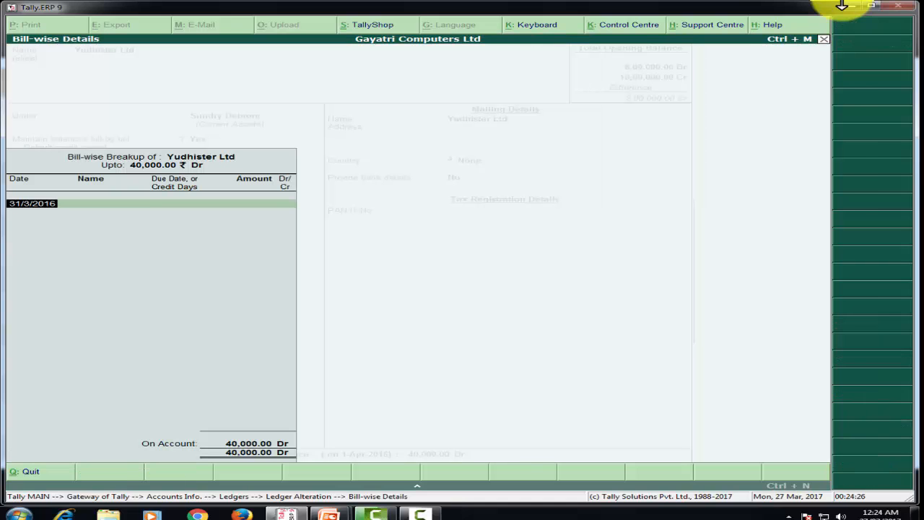
Enter Yudhister Ltd's first bill with date 1/4/2015, name YUD/002/421, due date 1-Apr-2015 and amount 15,000 Dr.
key(Return)
key(BackSpace)
text(1/4/2015)
key(Return)
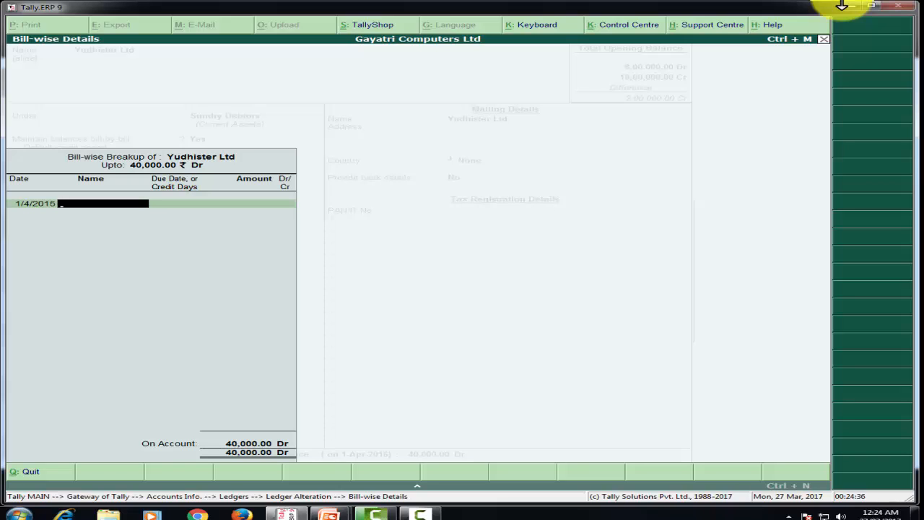
text(YUD/002/421)
key(Return)
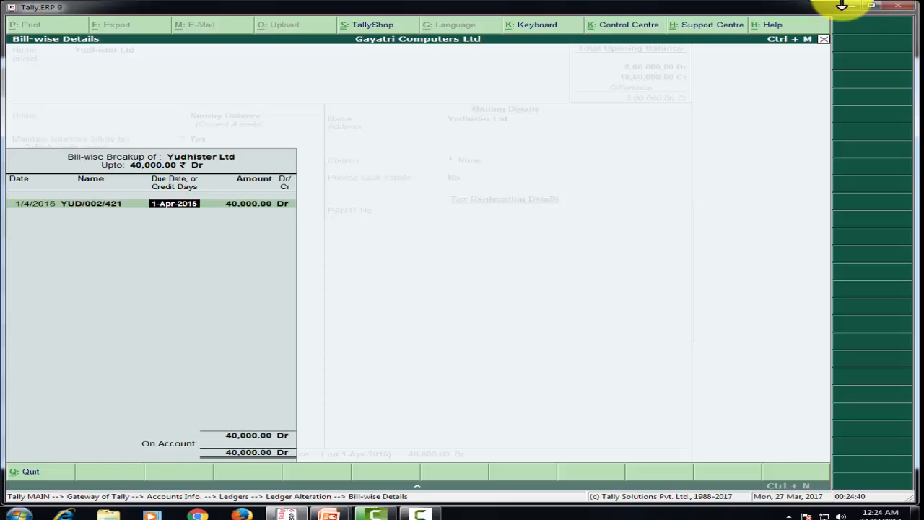
key(Return)
text(1)
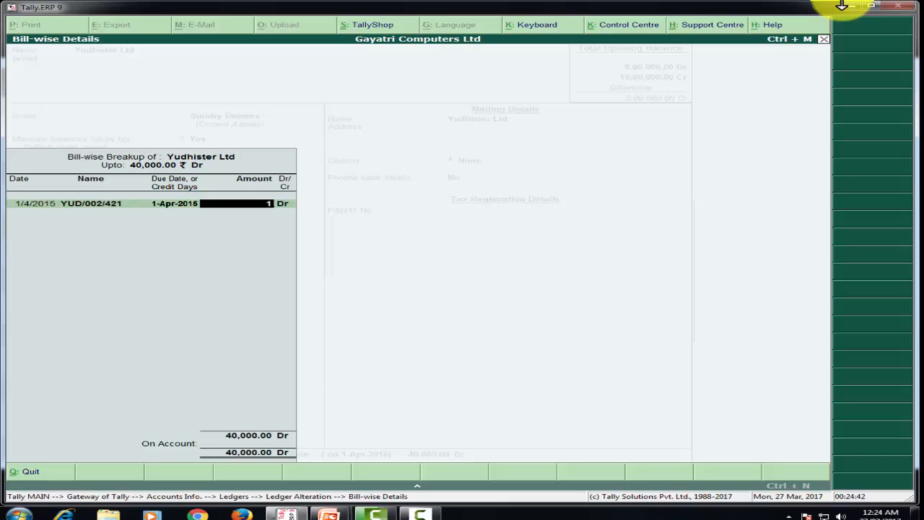
text(50000)
key(BackSpace)
key(Return)
key(Return)
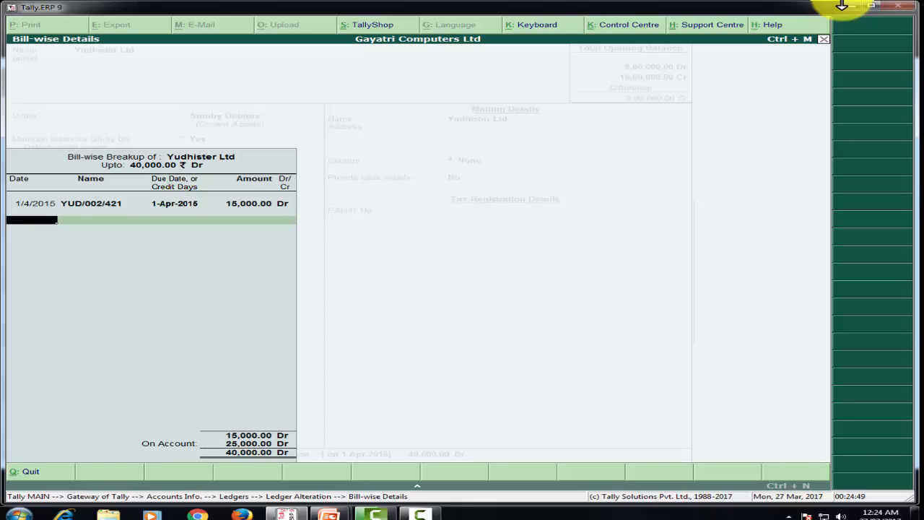
Enter Yudhister Ltd's second bill with date 1/4/2015, name YUD/002/422, due date 1-Apr-2015 and amount 25,000 Dr, and finish the ledger alteration.
text(01/04/2015)
key(Return)
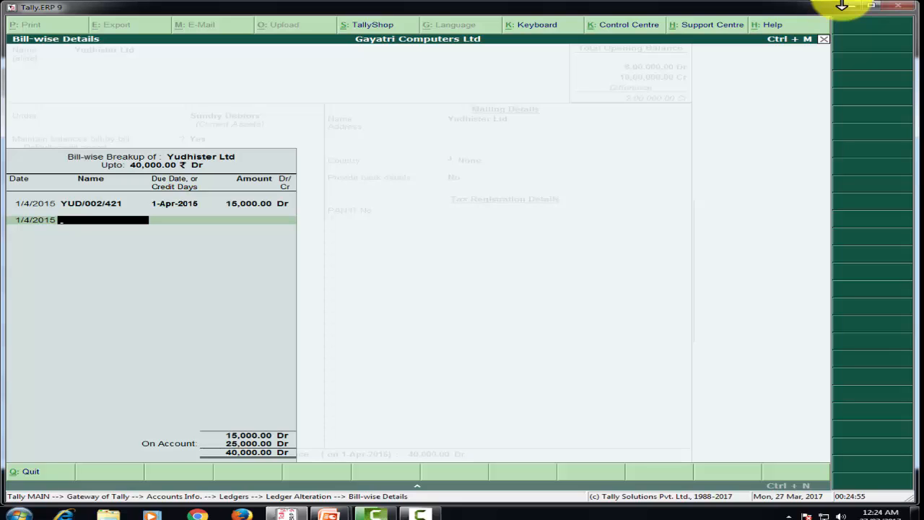
text(YUD/002/422)
key(Return)
key(Return)
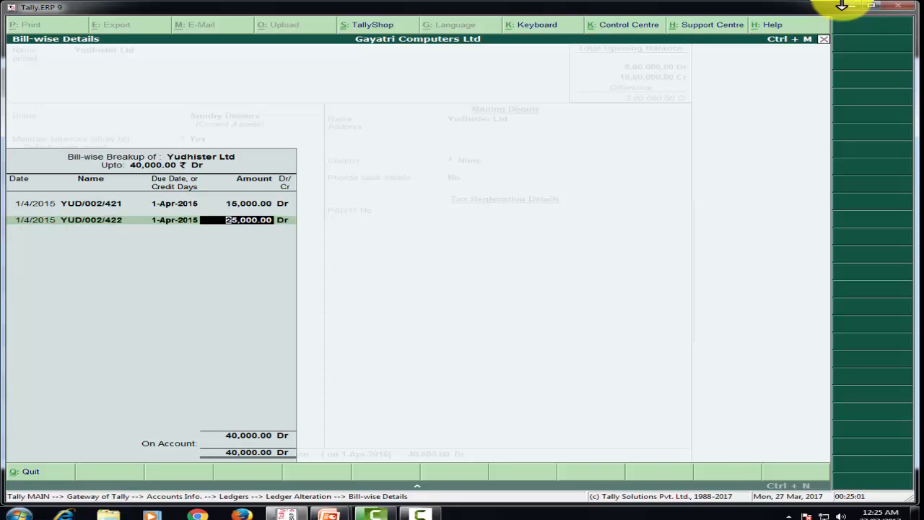
key(Return)
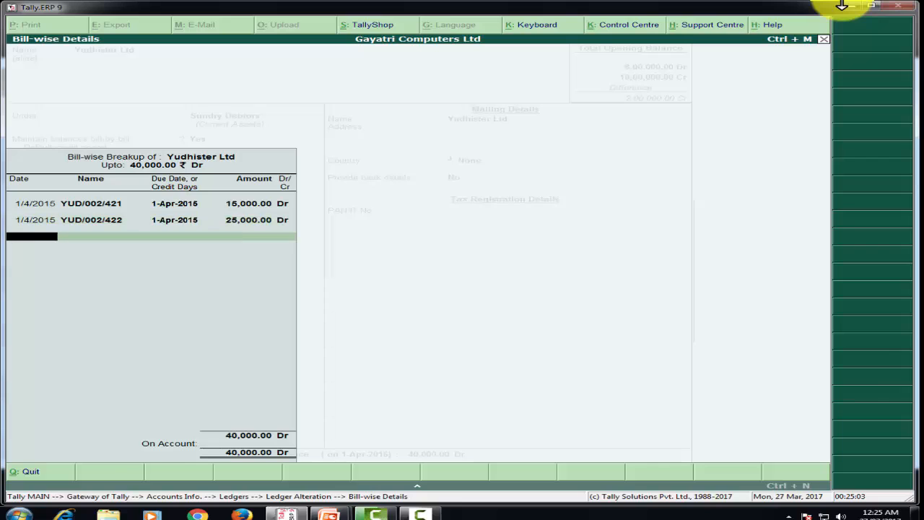
key(Return)
key(Return)
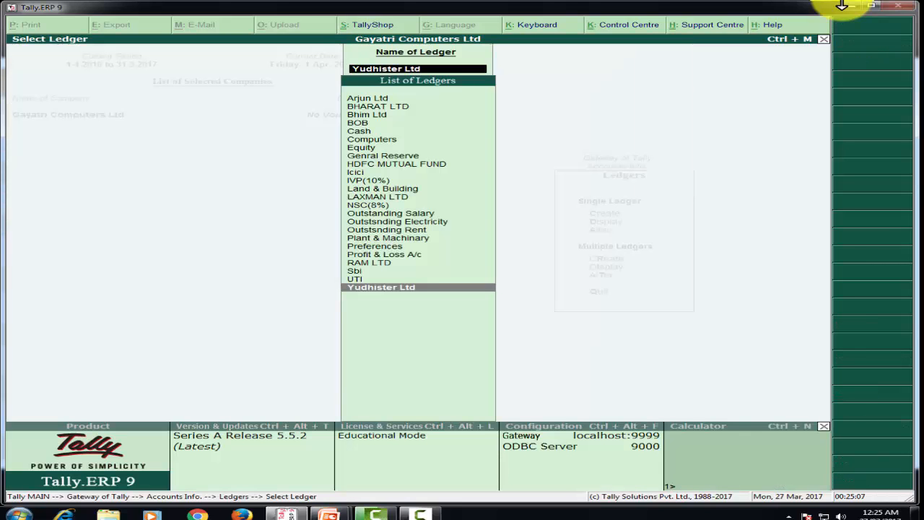
Open the Bhim Ltd ledger for alteration and check its bill details on the PowerPoint slide before returning to Tally.ERP 9.
text(B)
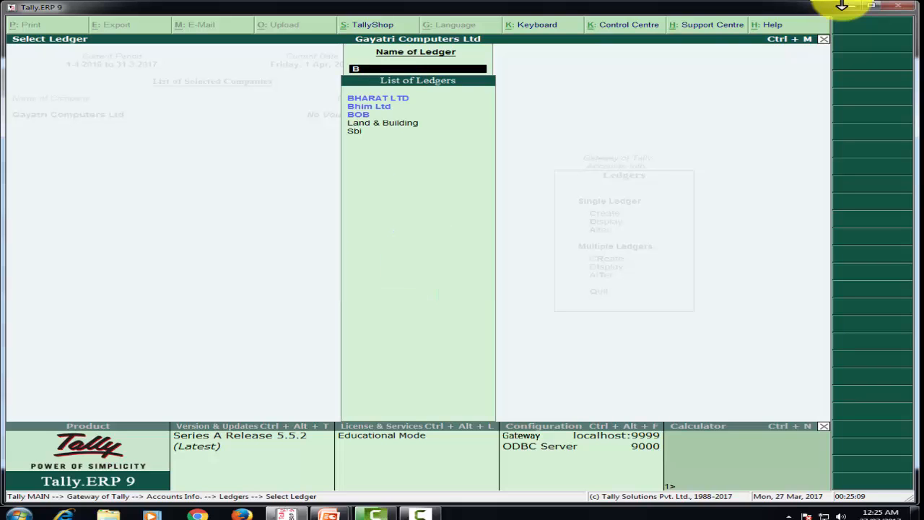
key(Down)
key(Return)
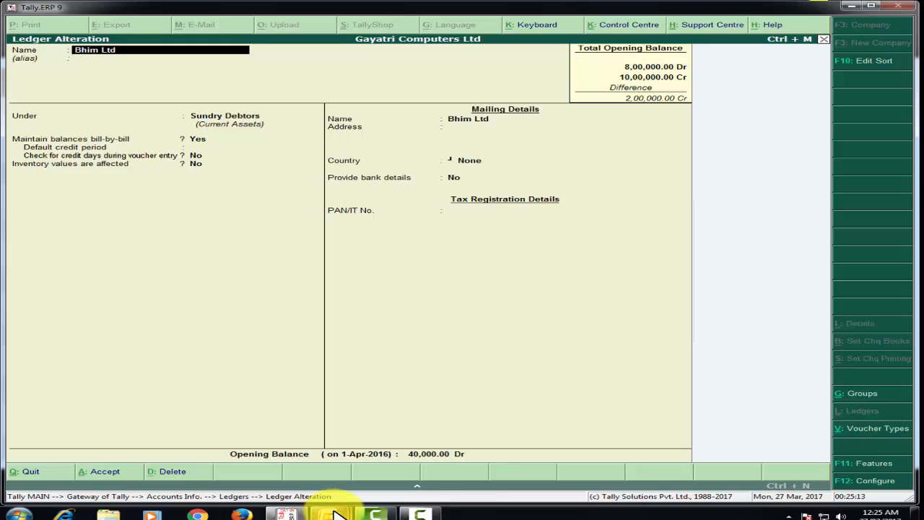
mouse_move(332, 507)
click(378, 468)
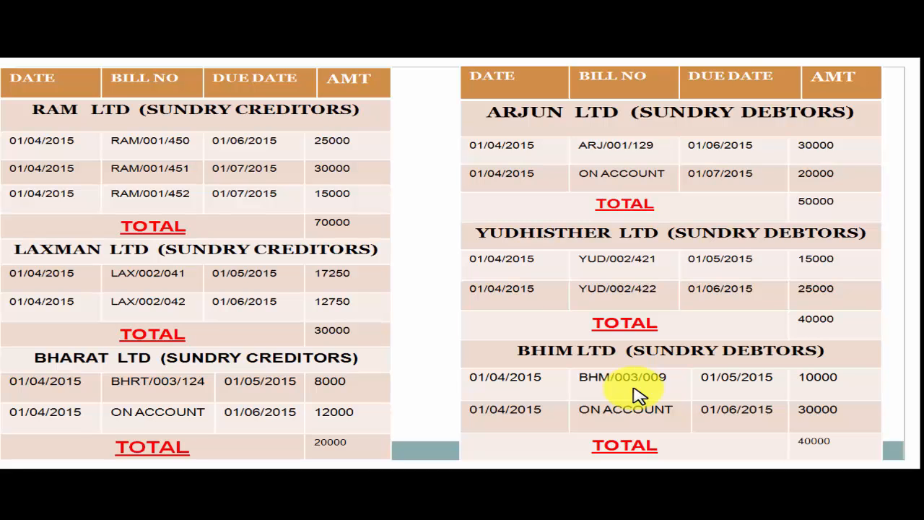
key(alt+Tab)
key(alt+Tab)
key(alt+Tab)
key(alt+Tab)
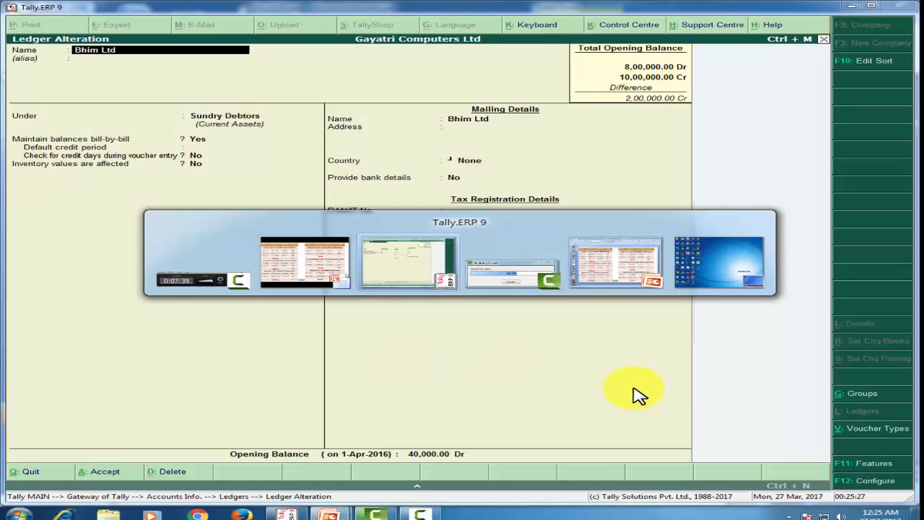
key(alt+Tab)
key(alt+Tab)
key(alt+Tab)
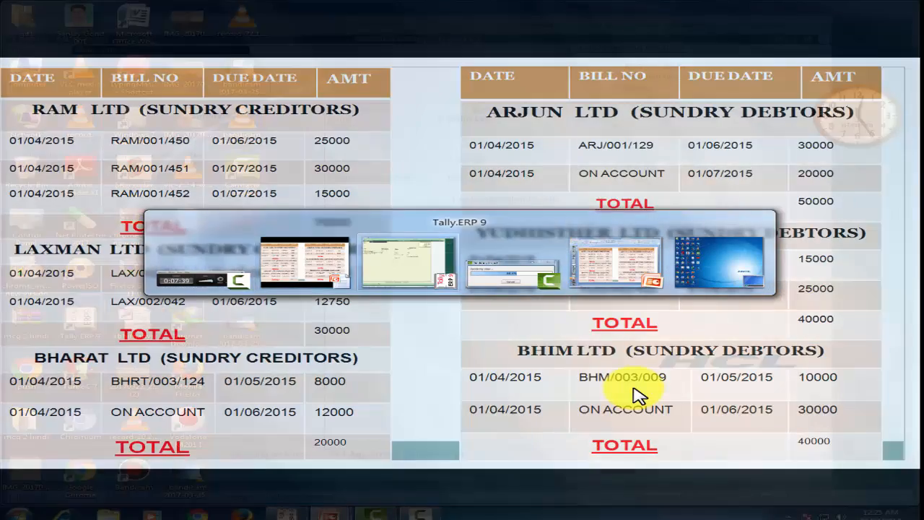
Keep Bhim Ltd's bill-by-bill setting, mailing details and opening balance, and open the bill-wise breakup of that balance.
key(Return)
key(Return)
key(Return)
key(Return)
key(Return)
key(Return)
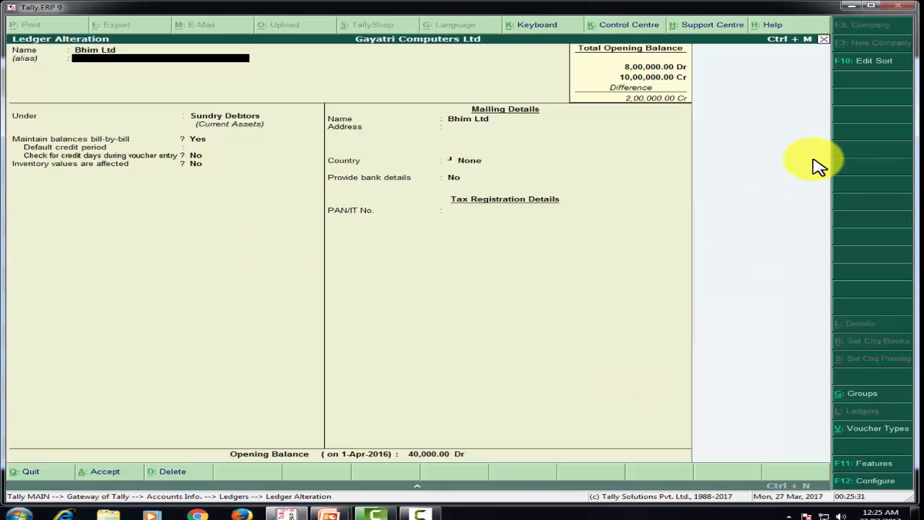
key(Return)
key(Return)
key(Return)
key(Return)
key(Return)
key(Return)
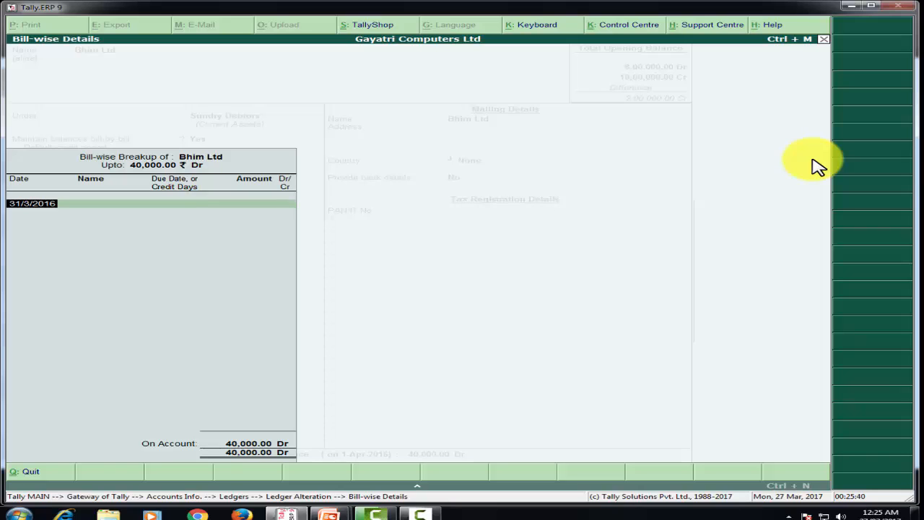
Enter Bhim Ltd's first bill with date 1/4/2015, name BHM/003/009, due date 1-Jun-2015 and amount 10,000 Dr.
text(01/04)
key(Return)
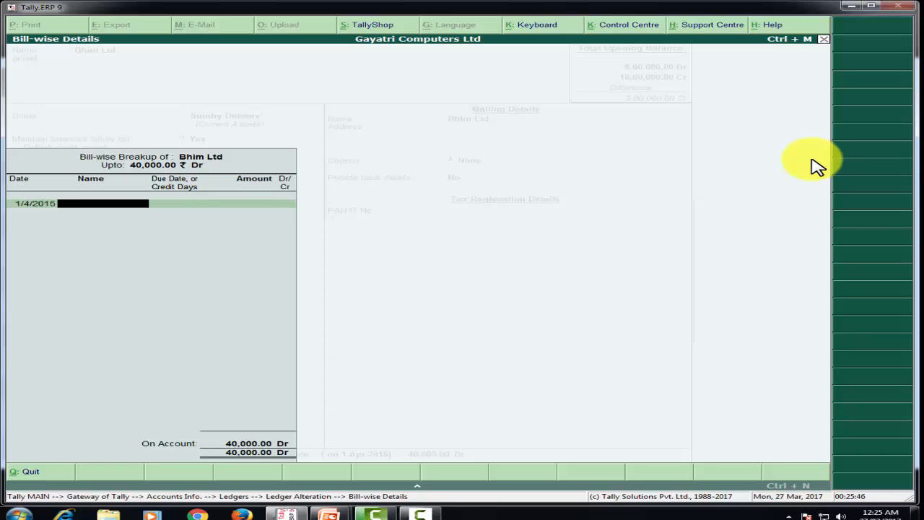
text(BHM/003/)
text(009)
key(Return)
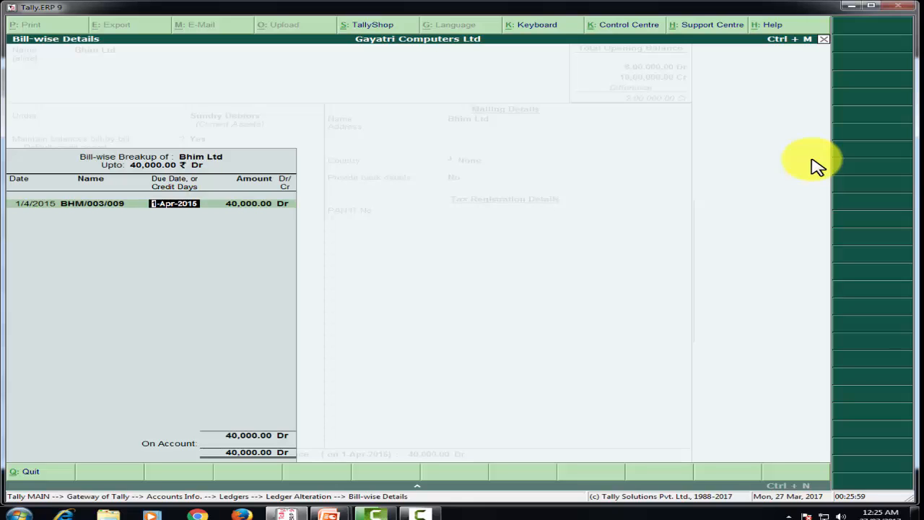
text(01/06)
key(Return)
text(10000)
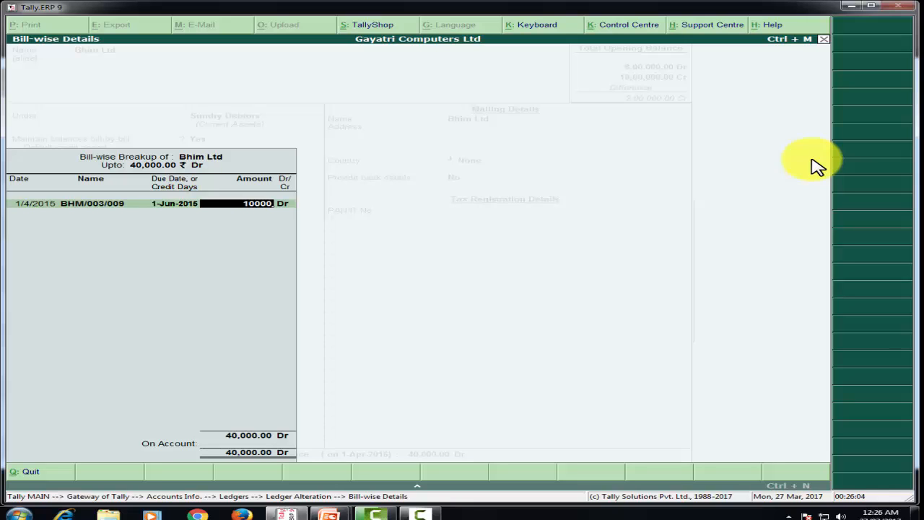
key(Return)
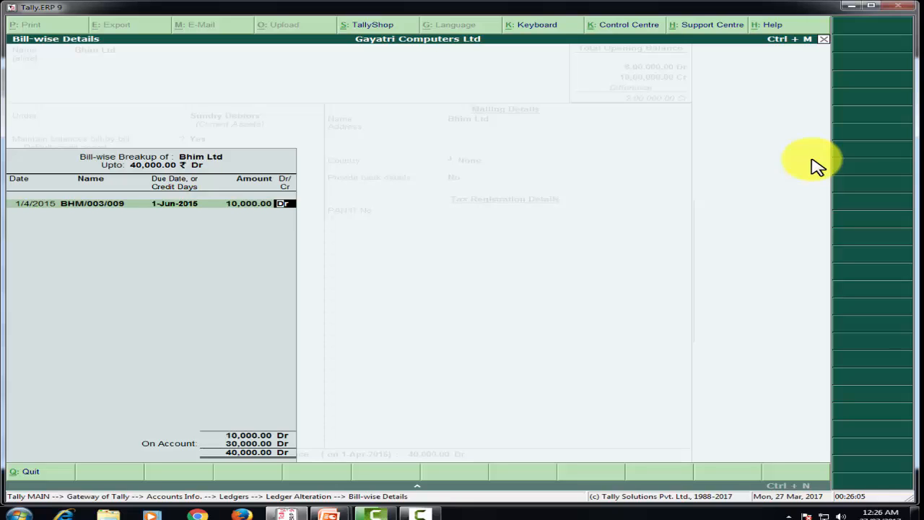
key(Return)
Enter Bhim Ltd's second line with date 1/4/2015, name ON ACCOUNT, due date 1-Jul-2015 and amount 30,000 Dr.
text(0)
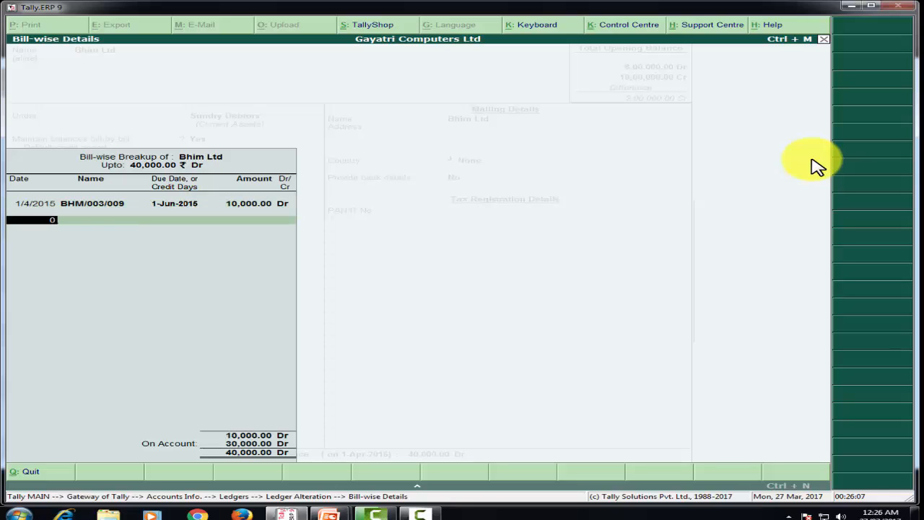
text(1/04)
key(Return)
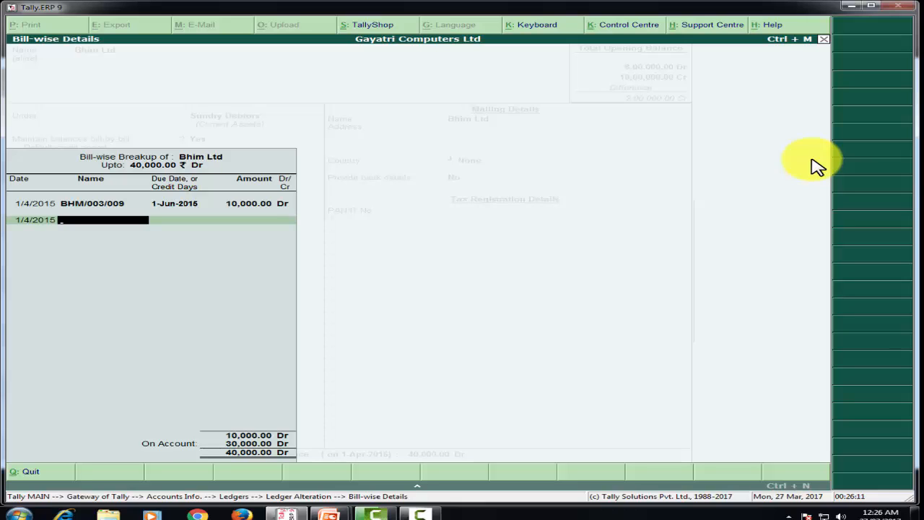
text(ON ACCOUNT)
key(Return)
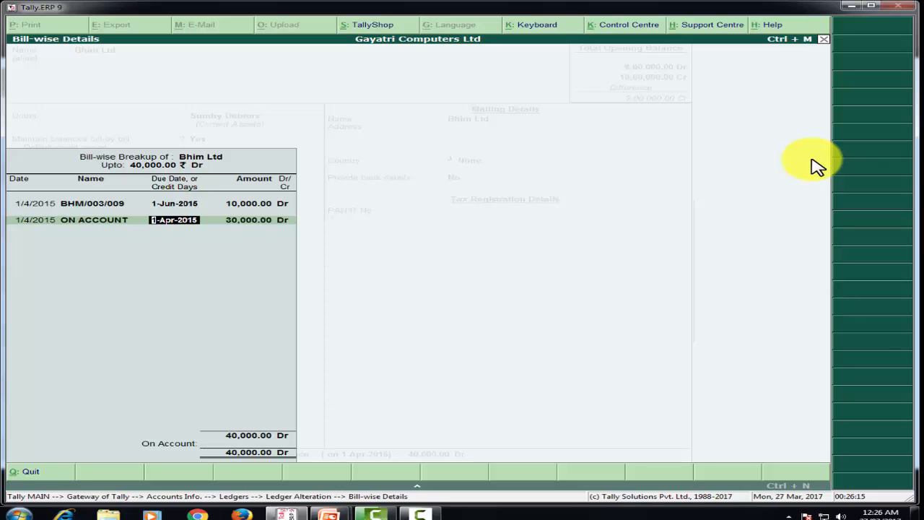
key(Return)
key(BackSpace)
text(0107)
key(Return)
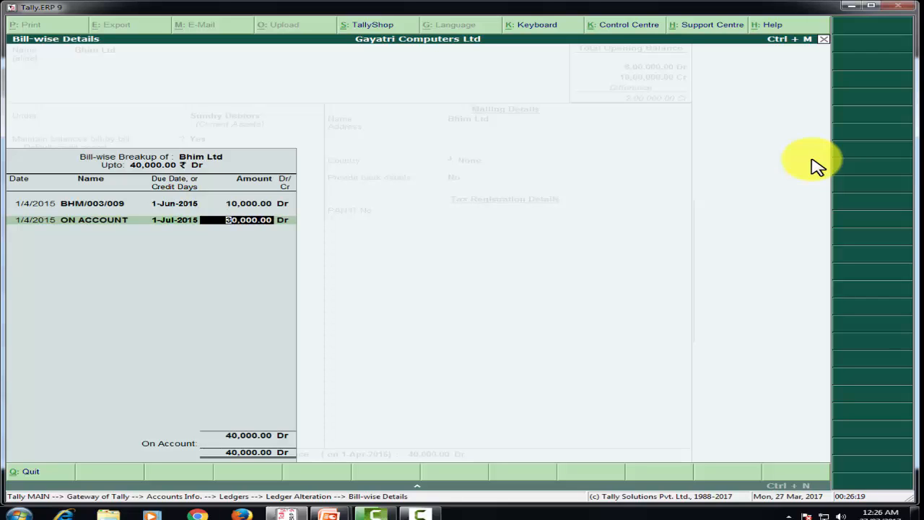
key(Return)
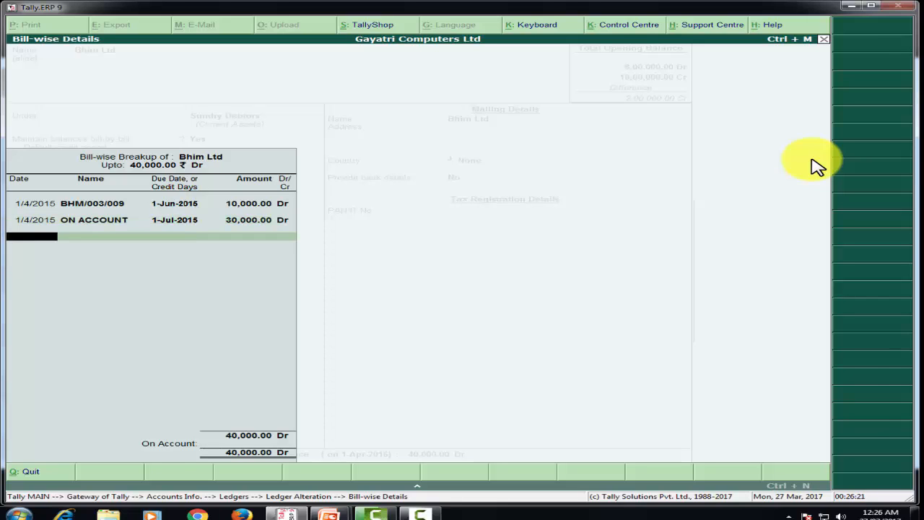
Accept Bhim Ltd's bill-wise breakup, save the ledger, and return to the Gateway of Tally.
key(Return)
key(Return)
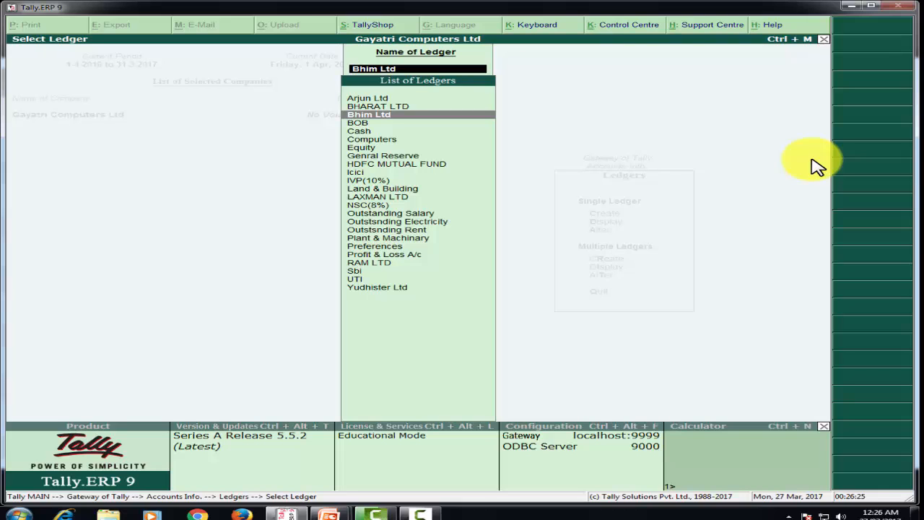
key(Escape)
key(Escape)
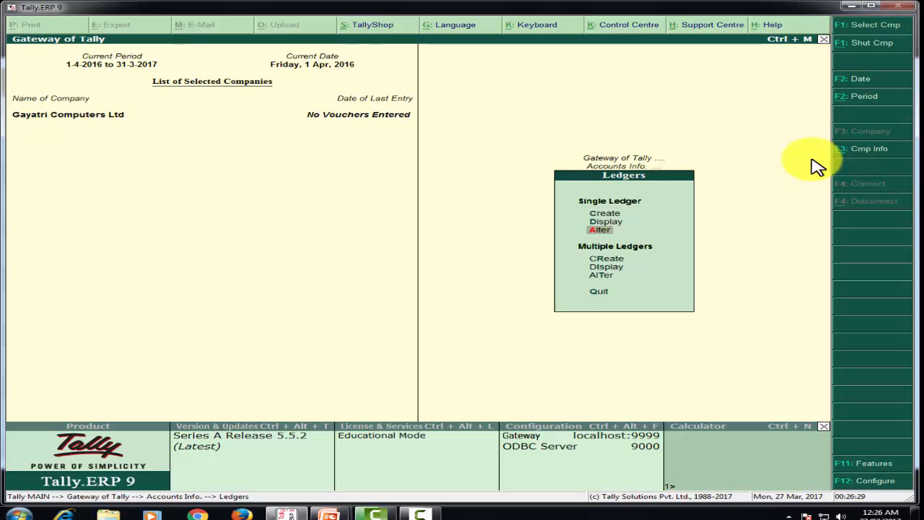
key(Escape)
key(Escape)
Open the Balance Sheet of Gayatri Computers Ltd.
key(Down)
key(Down)
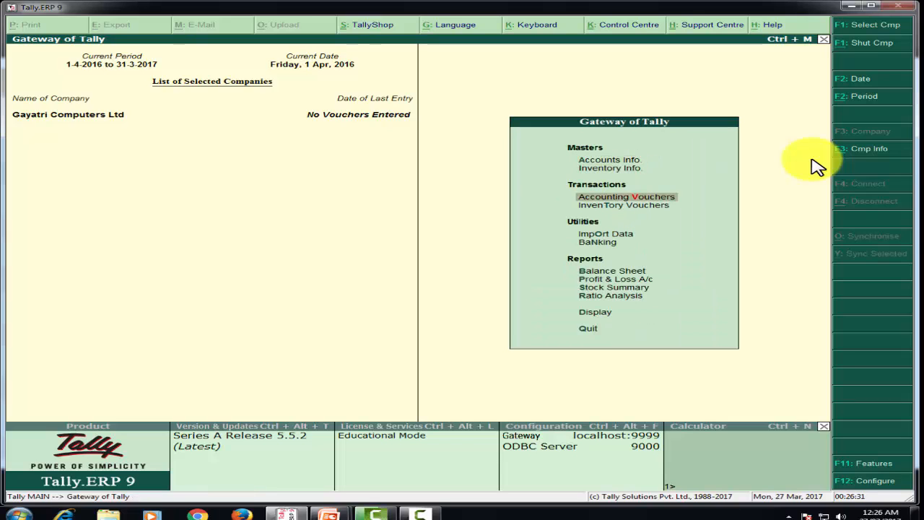
key(Down)
key(Down)
key(Down)
key(Down)
key(Return)
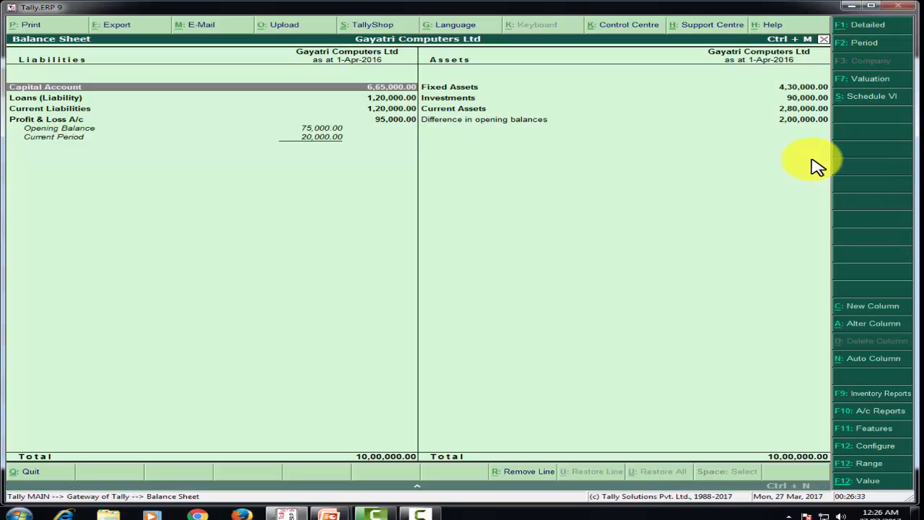
Drill down from Current Liabilities to the Sundry Creditors group summary and switch it to the detailed view.
key(Down)
key(Down)
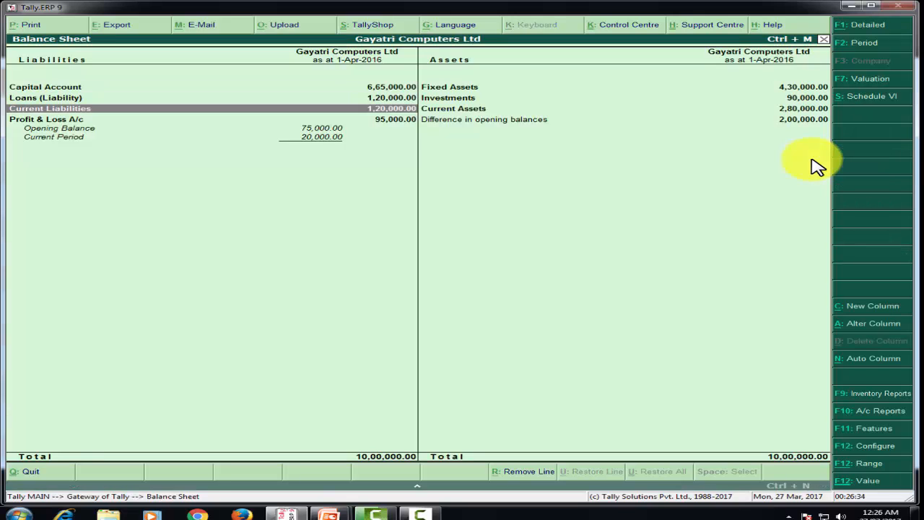
key(Return)
key(Return)
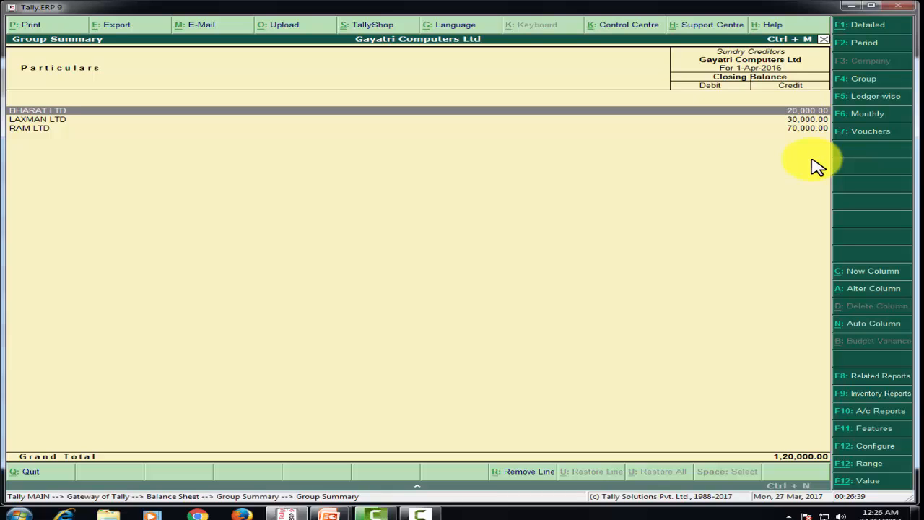
key(alt+F1)
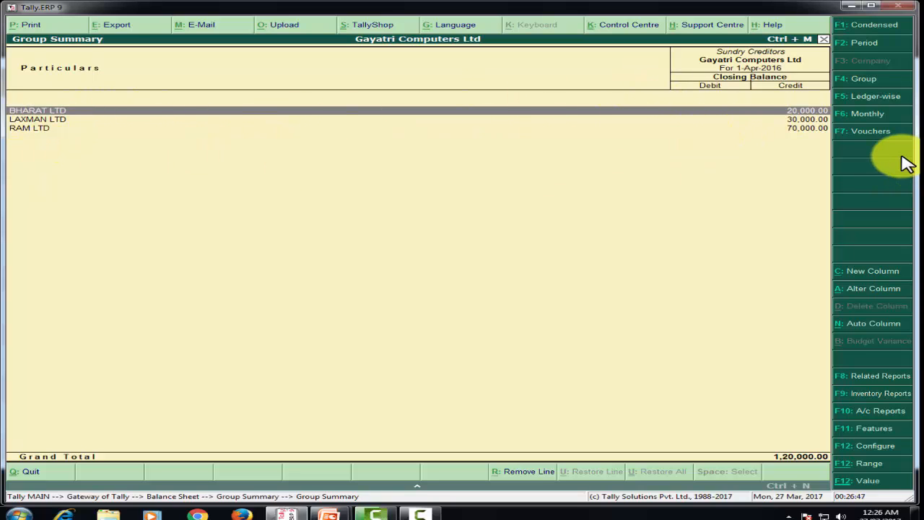
Examine the monthly summary of the BHARAT LTD ledger and return to the Balance Sheet.
key(Return)
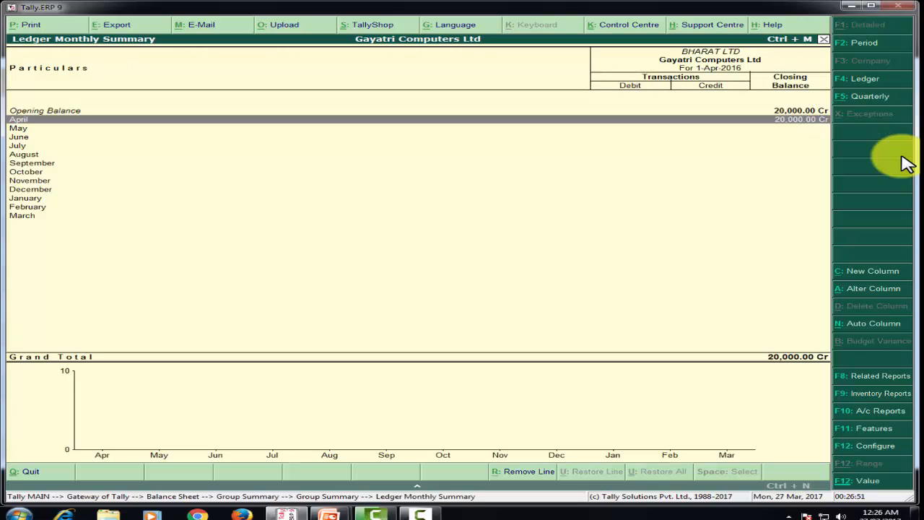
key(Escape)
key(Escape)
key(Escape)
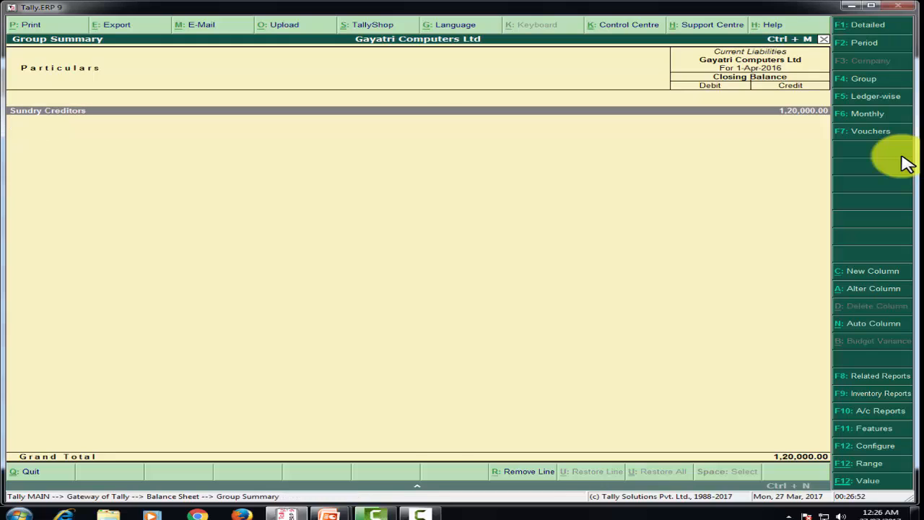
Look into the Investments group on the assets side and return to the Balance Sheet.
key(Right)
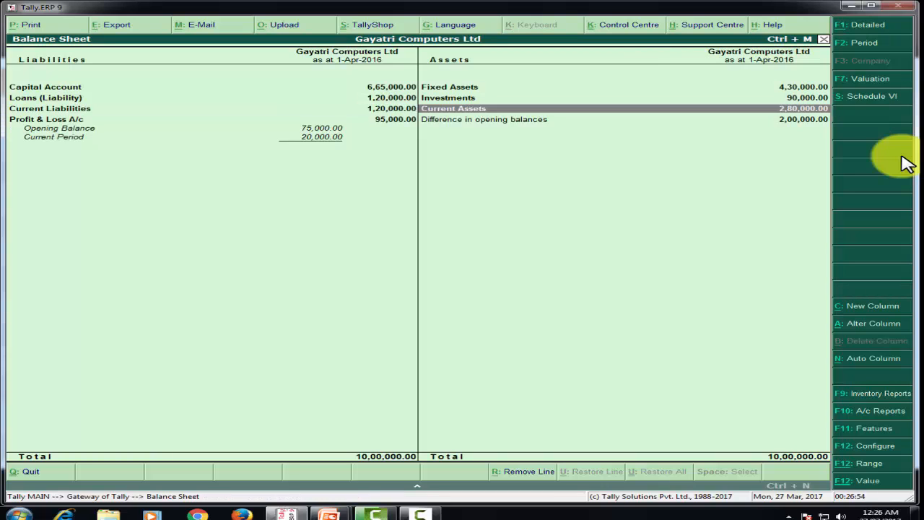
key(Up)
key(Up)
key(Down)
key(Down)
key(Up)
key(Return)
key(Escape)
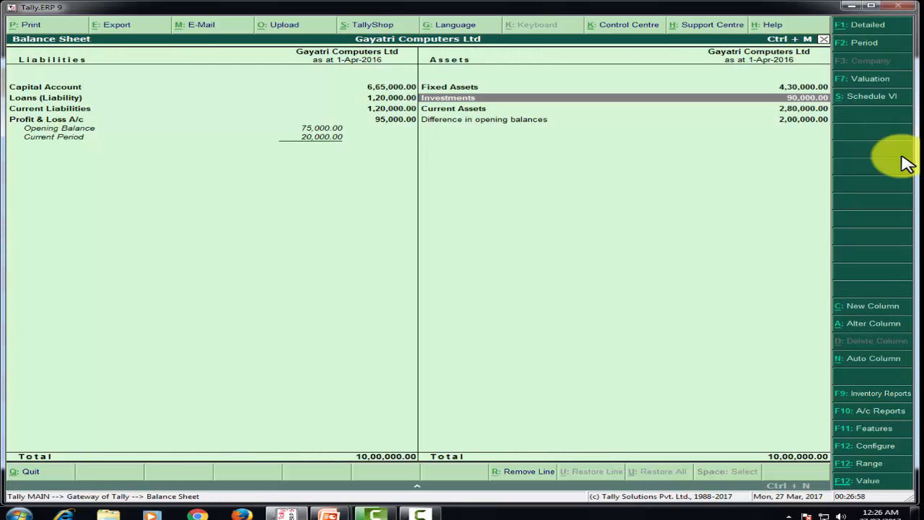
Drill down from Current Assets to the Sundry Debtors group to check its ledger balances, and return to the Balance Sheet.
key(Down)
key(Return)
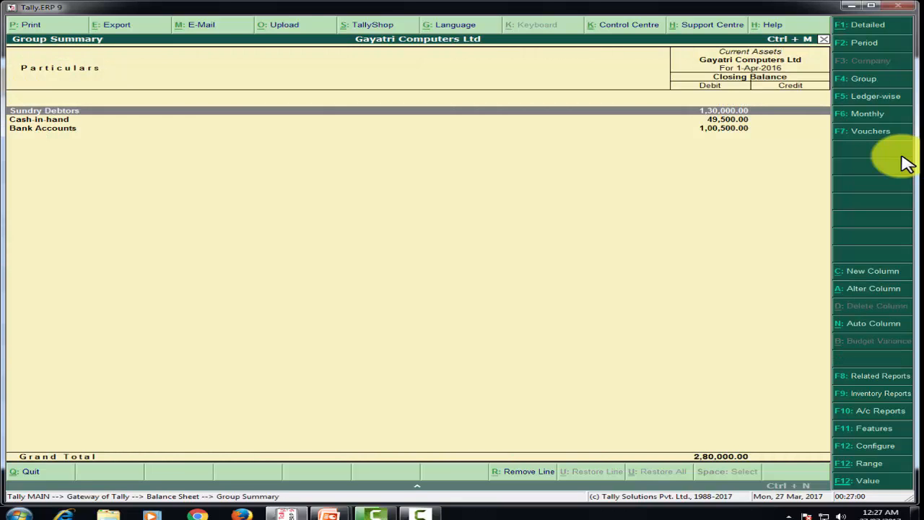
key(Return)
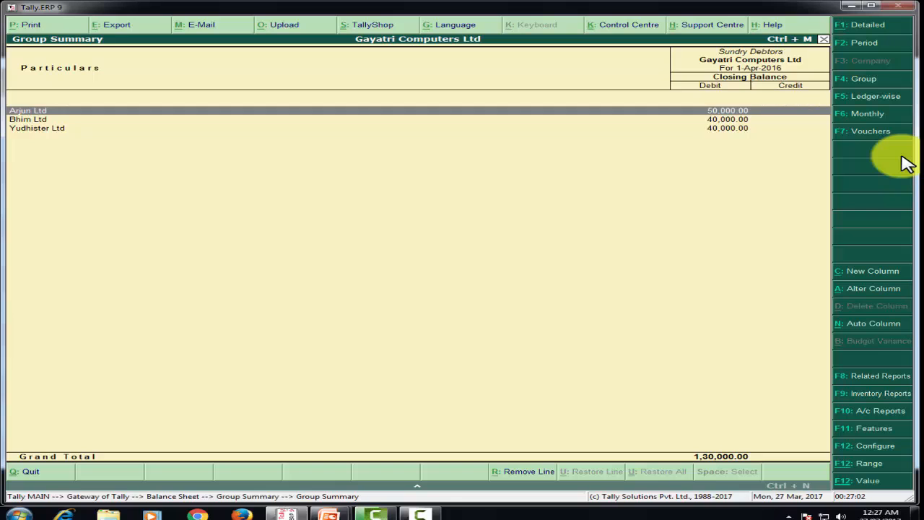
key(Escape)
key(Escape)
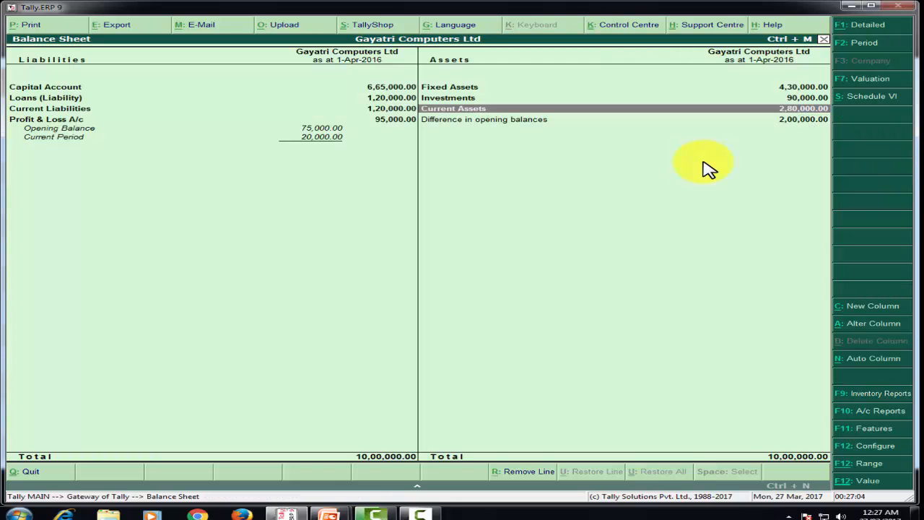